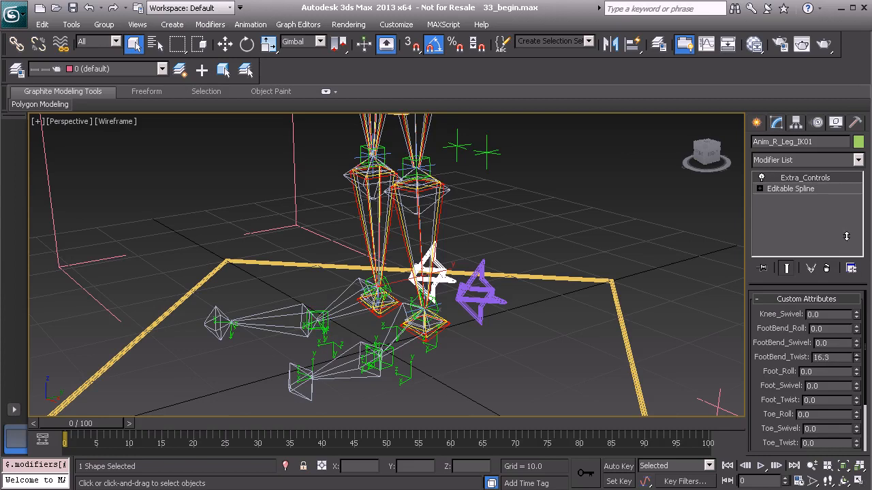
Step: Test the left leg IK control's Foot_Twist and Knee_Swivel attributes, undoing each change
key("ctrl+z")
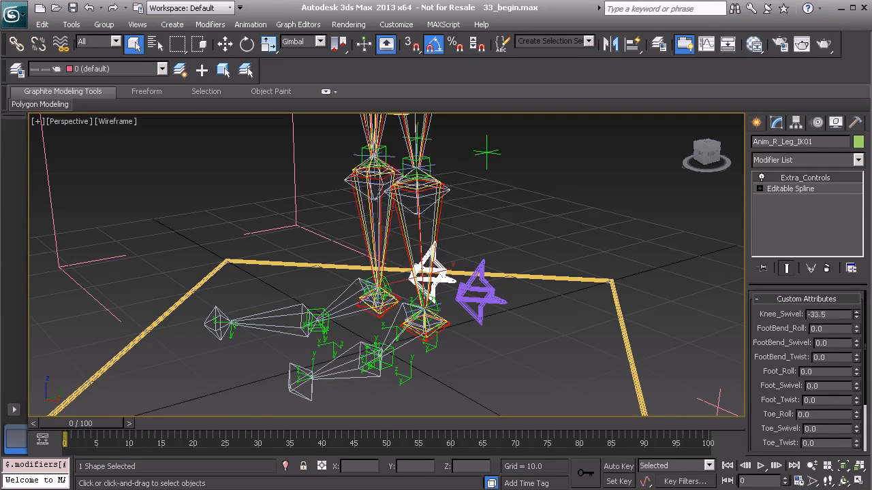
left_click(501, 302)
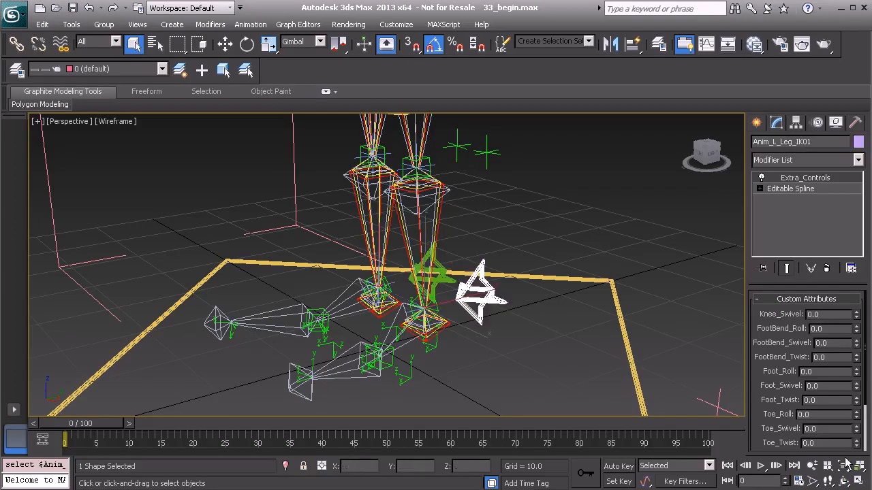
left_click_drag(857, 403, 854, 474)
key("ctrl+z")
left_click_drag(857, 317, 835, 326)
key("ctrl+z")
Step: Try moving and rotating the left leg IK control, undoing each transform
middle_click_drag(411, 296, 399, 295, "alt")
key("w")
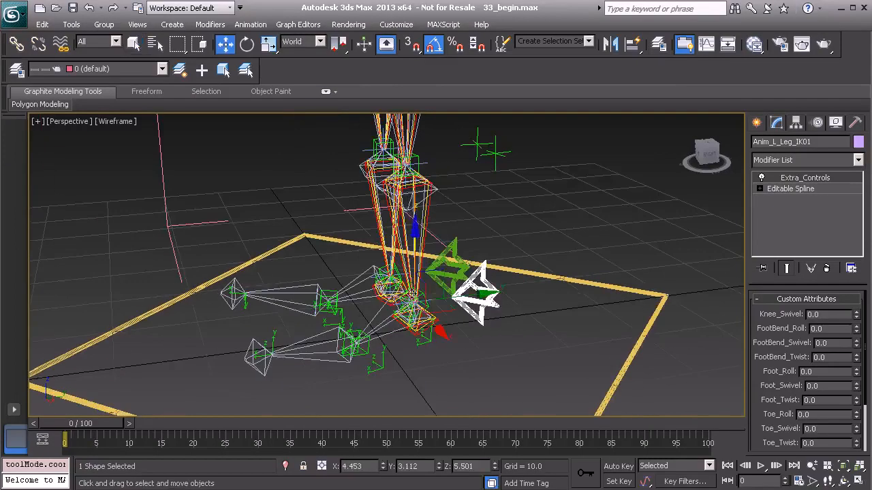
left_click_drag(443, 253, 308, 233)
key("ctrl+z")
middle_click_drag(312, 282, 369, 285, "alt")
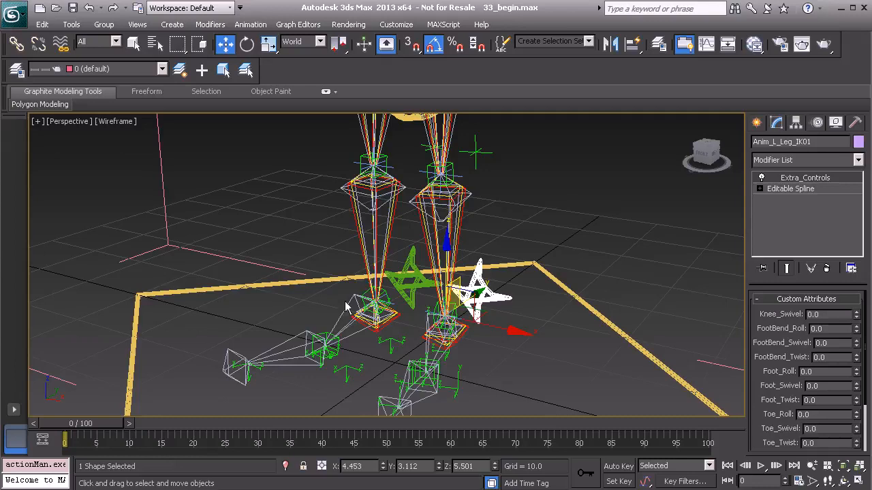
key("e")
mouse_move(476, 313)
left_mouse_down()
mouse_move(435, 337)
mouse_move(400, 334)
mouse_move(502, 311)
mouse_move(487, 317)
mouse_move(522, 296)
mouse_move(470, 308)
left_mouse_up()
key("ctrl+z")
Step: Try rotating the right leg IK control to test the leg's response
left_click(293, 229)
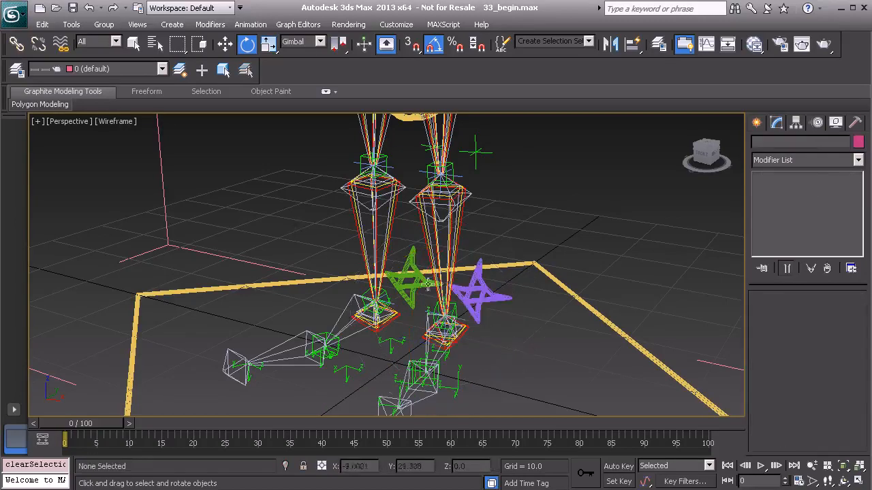
left_click(410, 257)
left_click_drag(409, 325, 430, 288)
Step: Examine the hip, thigh and knee bones of both legs from several angles
middle_click_drag(497, 250, 480, 312)
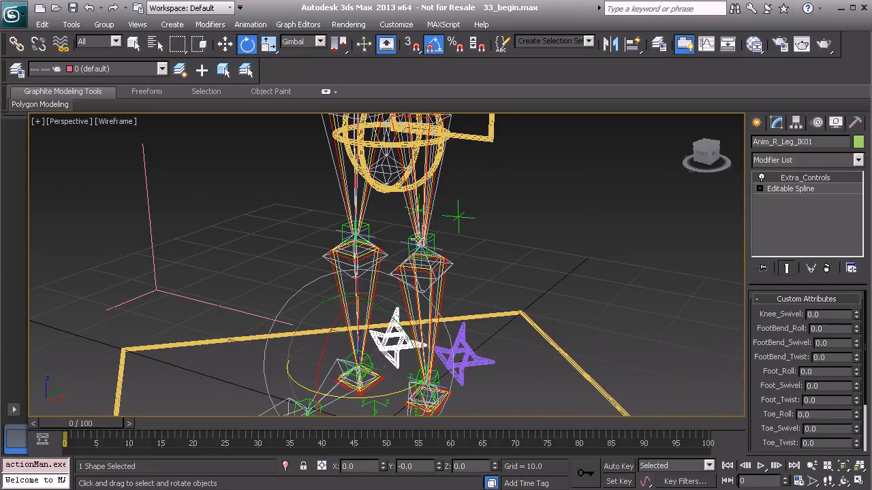
middle_click_drag(411, 202, 388, 249)
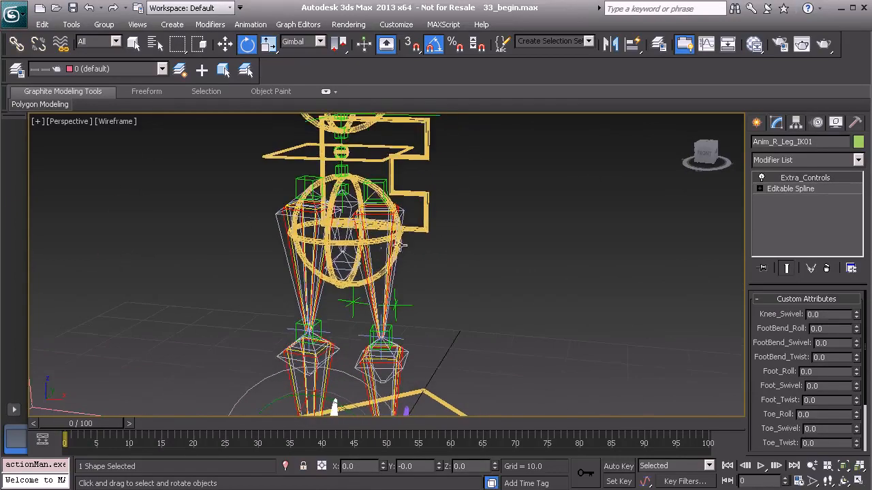
scroll(385, 270, "up", 4)
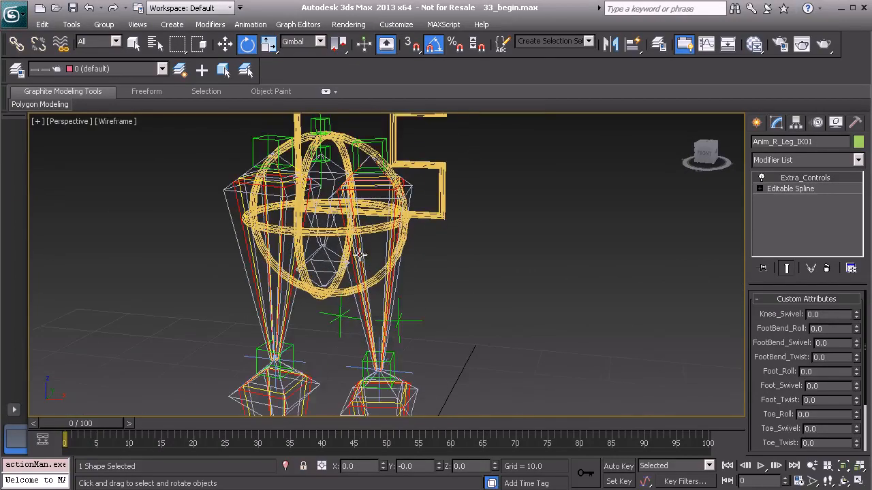
middle_click_drag(373, 267, 343, 270, "alt")
middle_click_drag(332, 316, 342, 260)
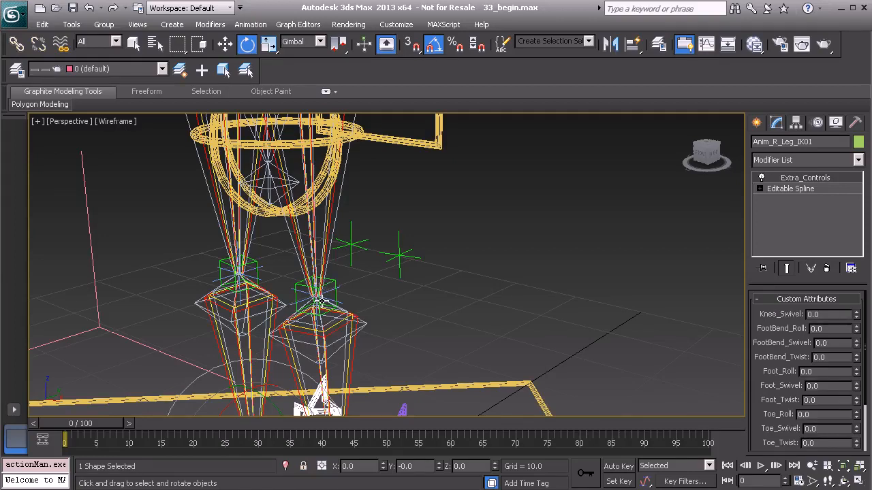
middle_click_drag(330, 291, 334, 331)
middle_click_drag(334, 331, 318, 294, "alt")
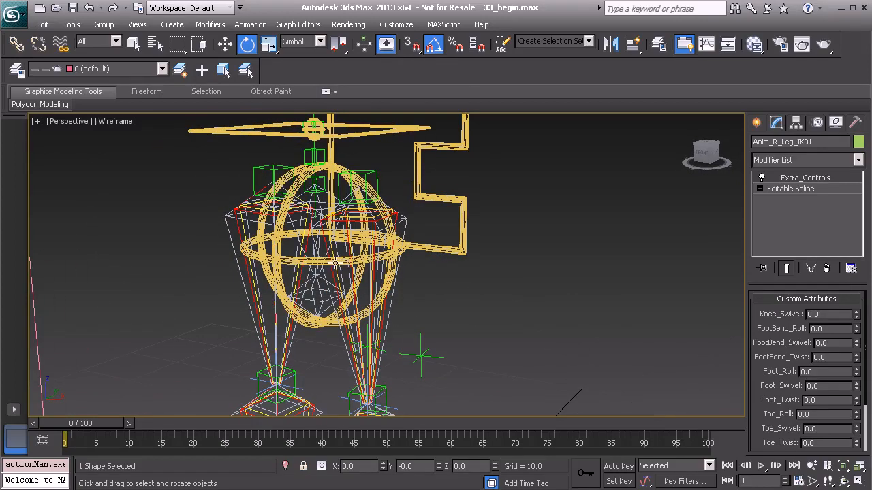
middle_click_drag(408, 313, 361, 273)
middle_click_drag(414, 356, 397, 297)
scroll(393, 294, "down", 2)
Step: Set the left leg IK control's Knee_Swivel to about -41.3 to twist the leg
left_click(409, 363)
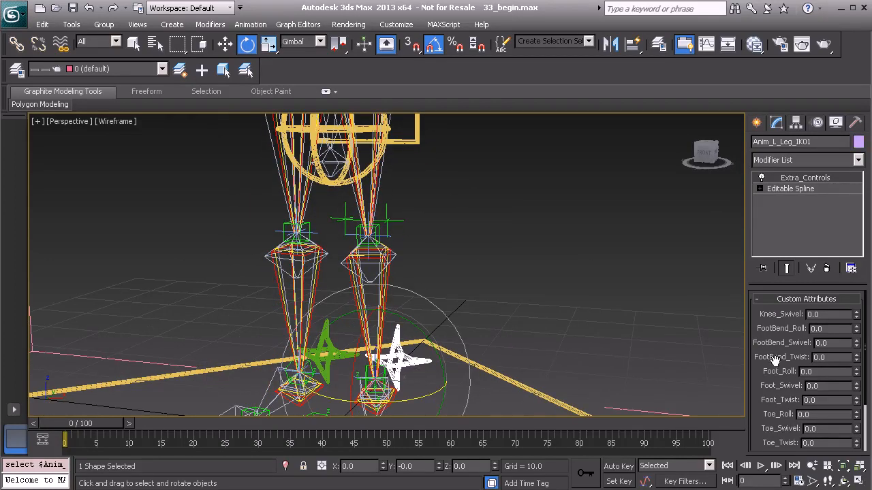
left_click_drag(857, 317, 856, 353)
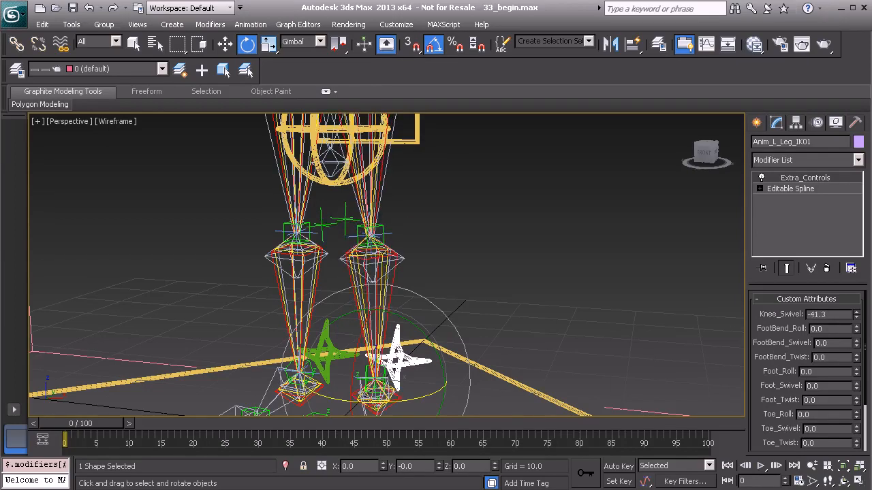
middle_click_drag(402, 250, 422, 300)
scroll(356, 203, "up", 5)
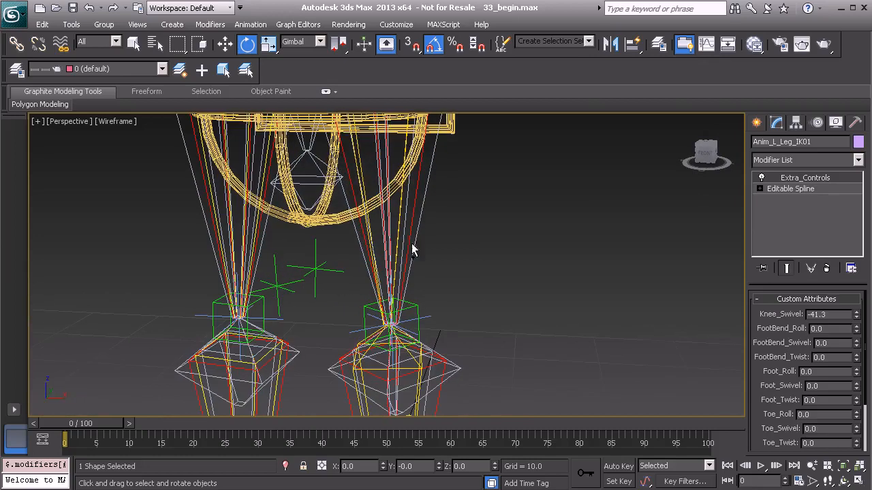
Step: Select the overlapping left thigh bones, including BnDrv_L_Thigh_FK01 and BnDrv_L_Thigh_MAIN01, to check their rotation values
left_click(361, 177)
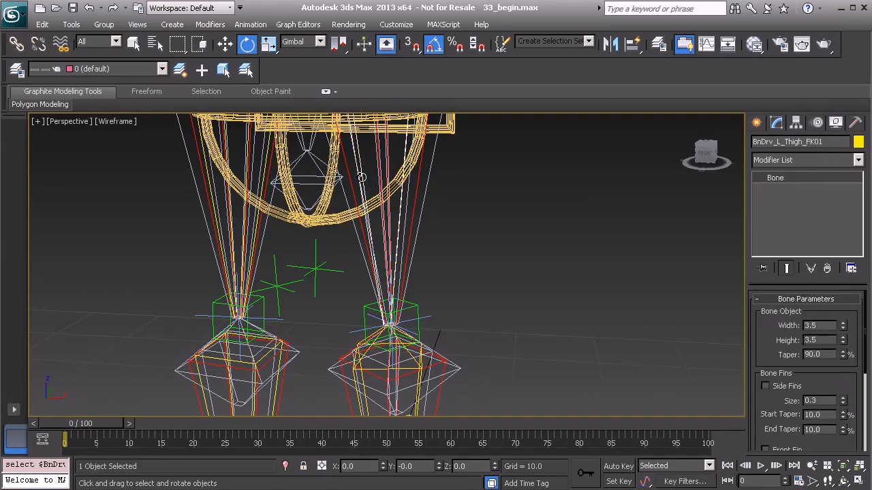
middle_click_drag(362, 177, 343, 239)
mouse_move(343, 239)
middle_mouse_down("alt")
mouse_move(358, 239)
mouse_move(360, 252)
mouse_move(300, 251)
mouse_move(344, 245)
middle_mouse_up("alt")
scroll(361, 254, "up", 3)
left_click(299, 249)
left_click(299, 250)
left_click(302, 256)
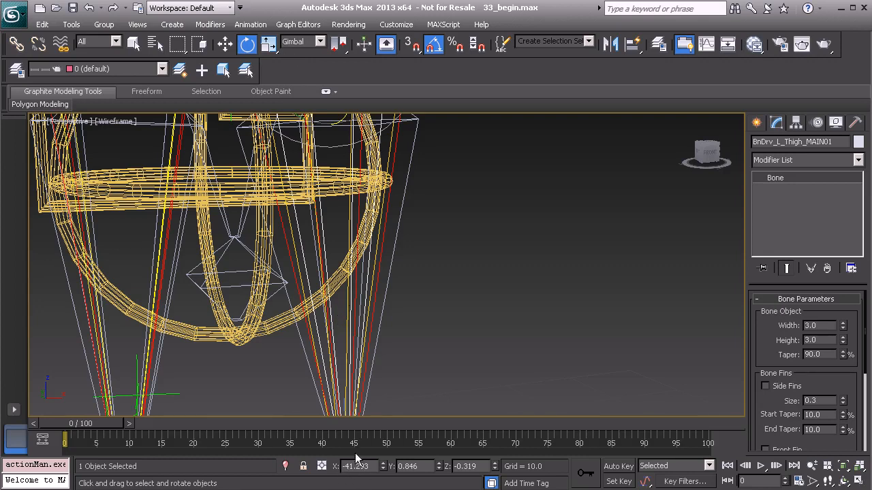
scroll(446, 318, "down", 6)
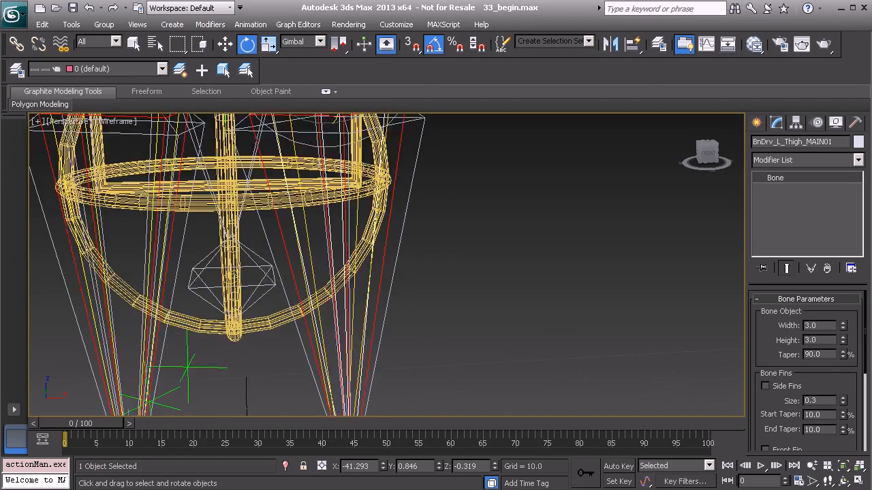
left_click(442, 311)
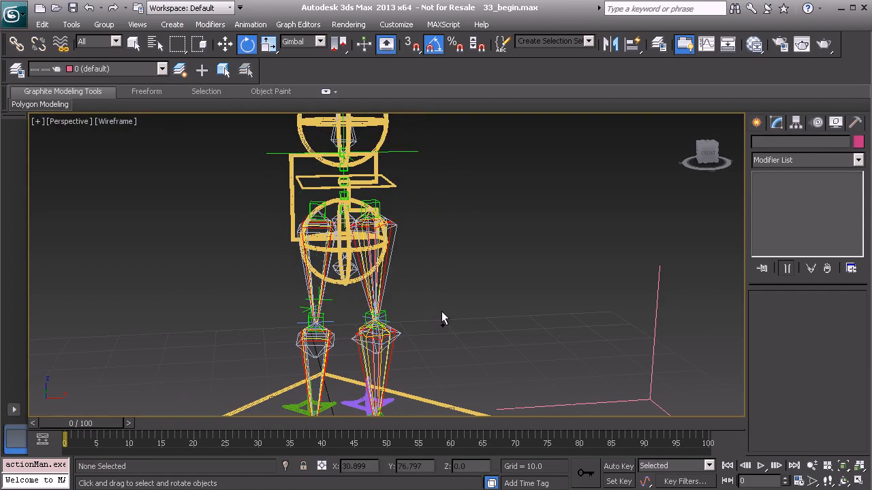
left_click(380, 241)
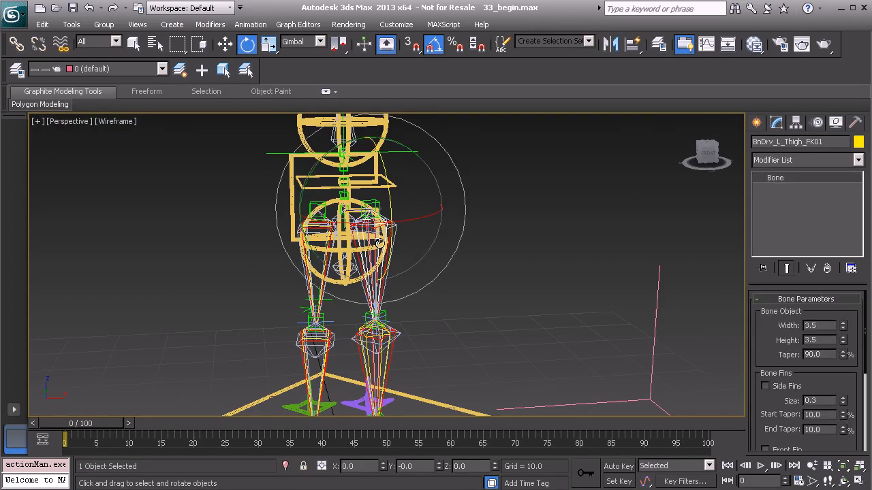
Step: Reset the left leg IK control's Knee_Swivel to 0
middle_click_drag(425, 363, 368, 337, "alt")
left_click(389, 318)
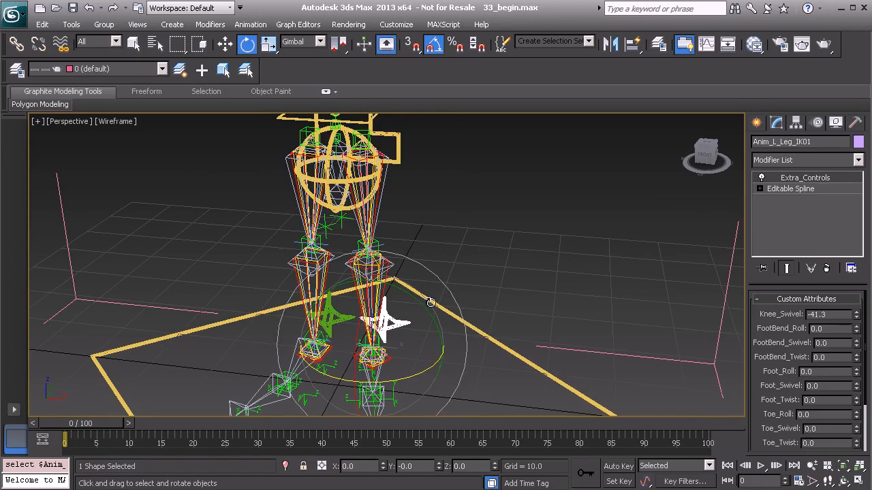
right_click(857, 315)
Step: Create an ExposeTm helper in the empty space beside the left leg
middle_click_drag(436, 256, 408, 212, "alt")
middle_click_drag(408, 212, 448, 279)
scroll(449, 278, "up", 2)
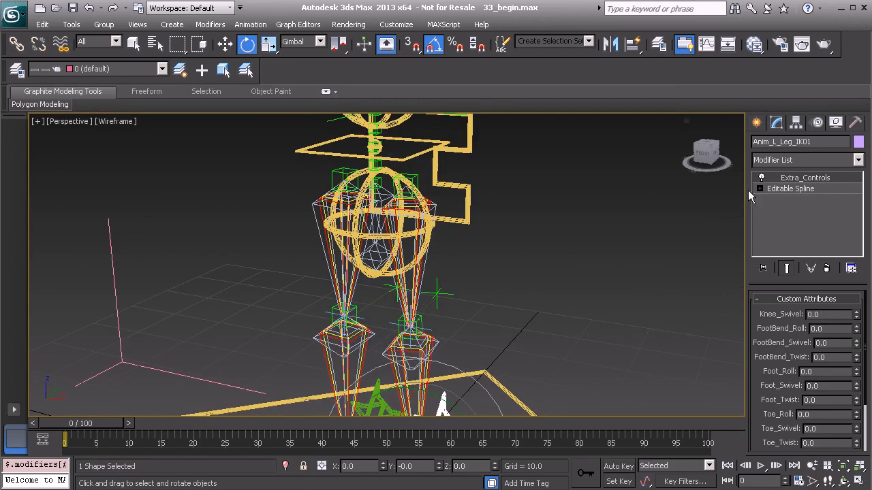
left_click(758, 126)
left_click(826, 146)
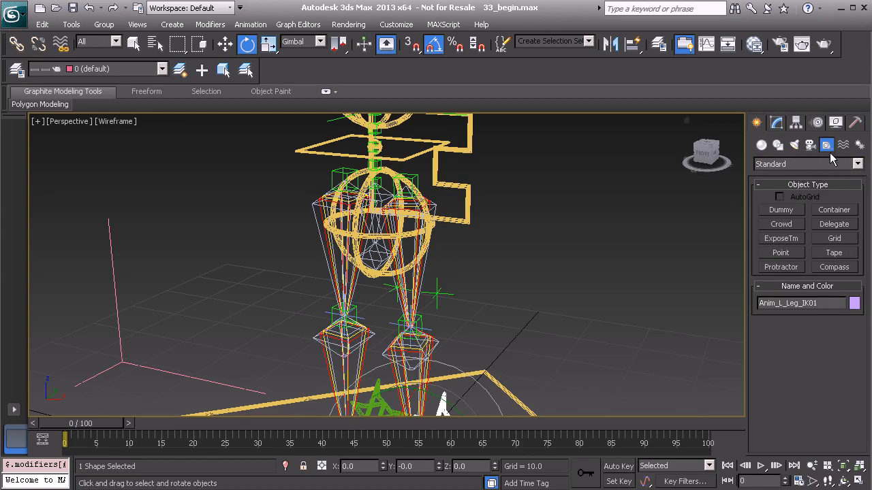
left_click(781, 238)
middle_click_drag(583, 266, 538, 291, "alt")
left_click(520, 297)
key("e")
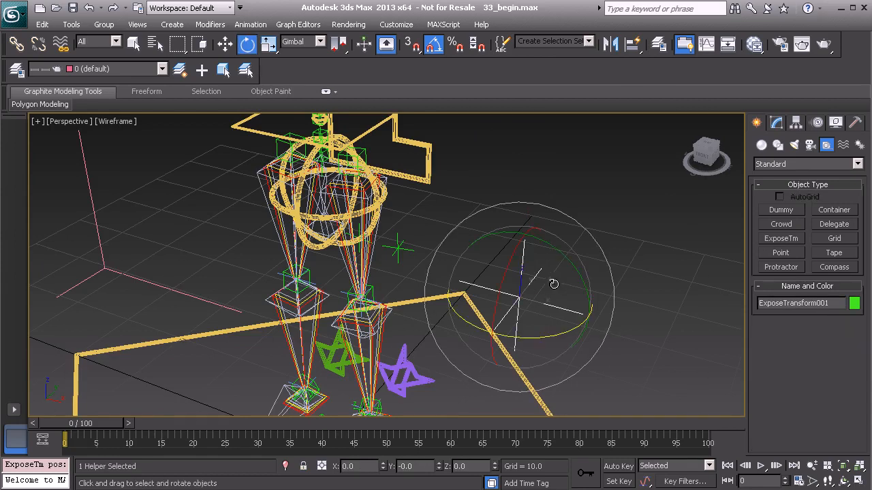
Step: Display the expose transform helper as an axis tripod instead of a cross, with a size of 2
left_click(775, 122)
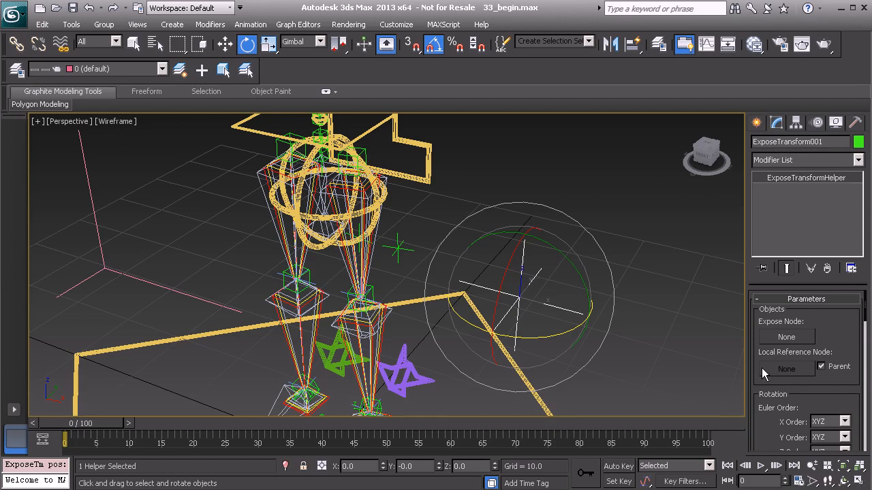
left_click_drag(756, 374, 748, 256)
scroll(756, 257, "down", 5)
left_click_drag(753, 351, 757, 301)
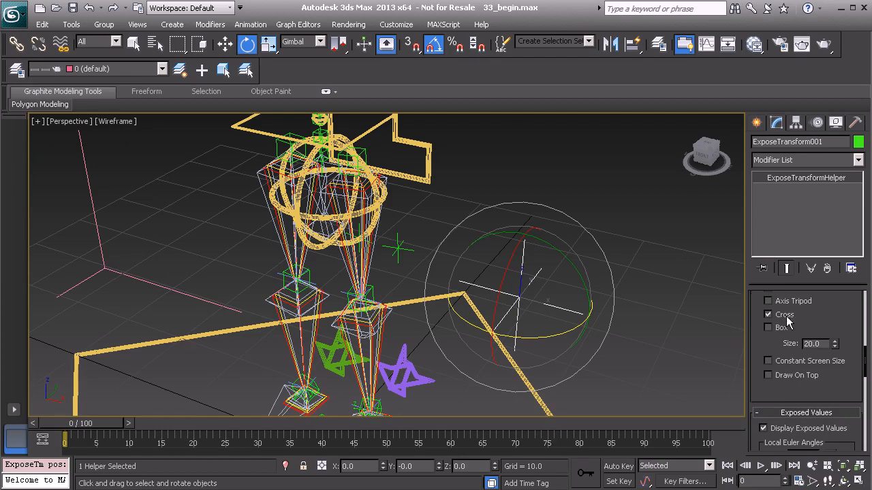
left_click(770, 314)
left_click_drag(757, 307, 757, 341)
left_click(767, 333)
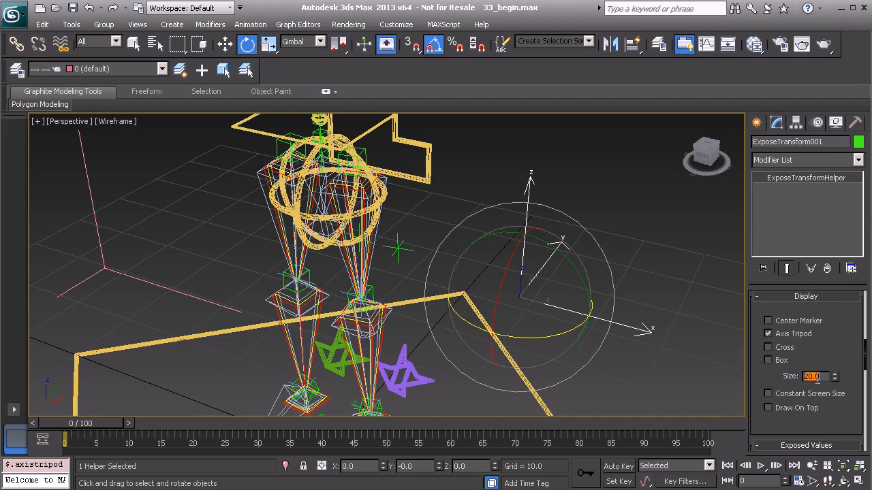
type("2")
key("Return")
middle_click_drag(583, 263, 533, 267, "alt")
Step: Look over the scene layers in the Layer Manager, highlighting the Hidden layer, and close it
left_click(16, 69)
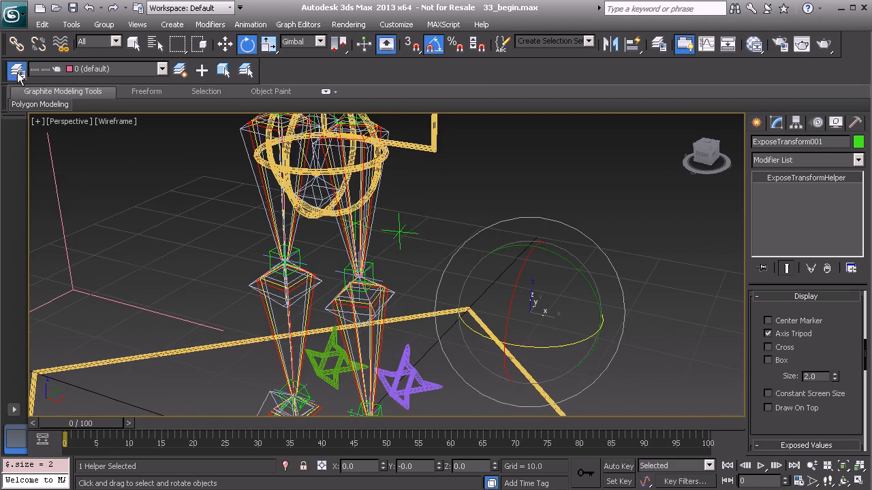
left_click_drag(22, 78, 169, 80)
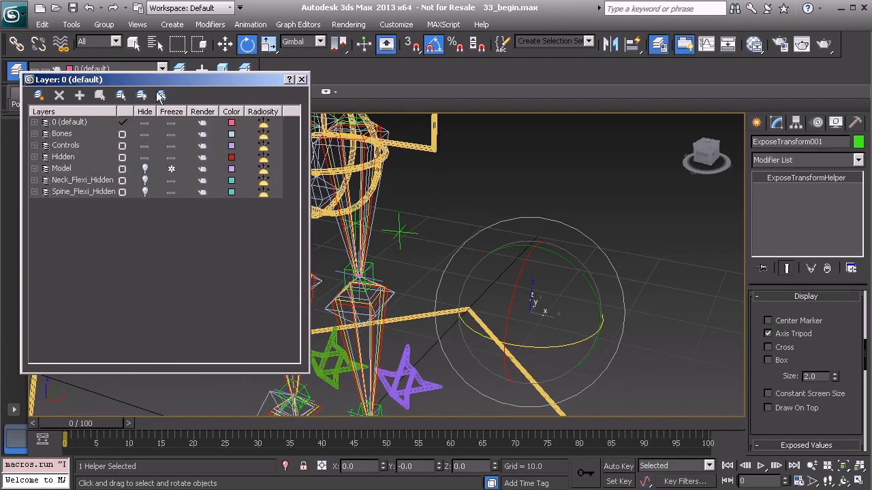
left_click(66, 158)
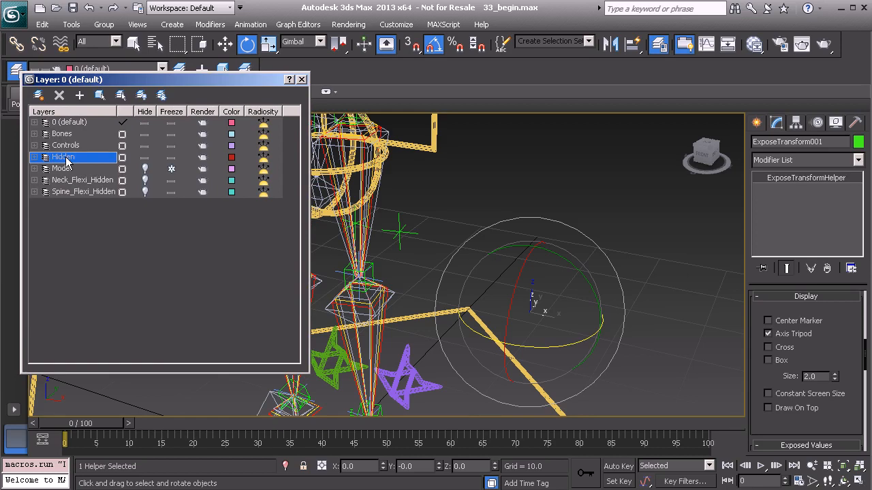
left_click(303, 81)
Step: Align the helper to the left thigh twist bone, pivot to pivot on all position axes and matching X, Y and Z orientation
middle_click_drag(421, 246, 421, 308)
scroll(423, 278, "up", 3)
middle_click_drag(424, 278, 398, 253, "alt")
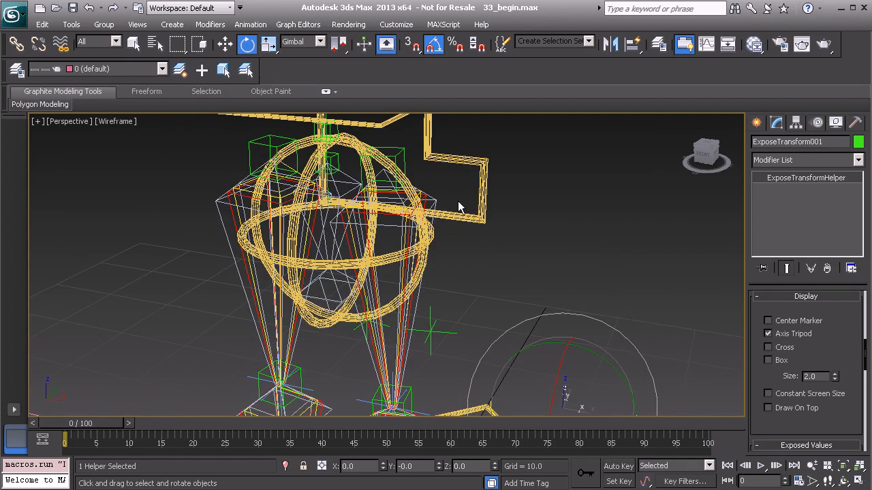
key("alt+a")
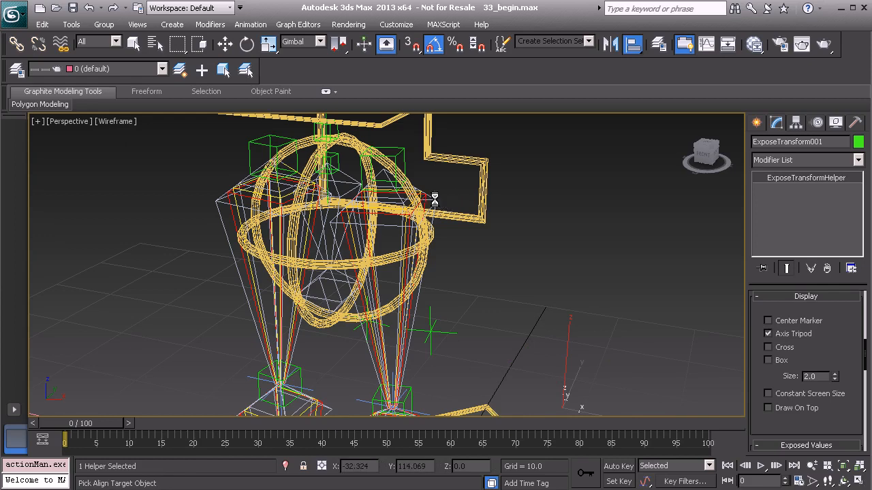
left_click(433, 199)
left_click(375, 289)
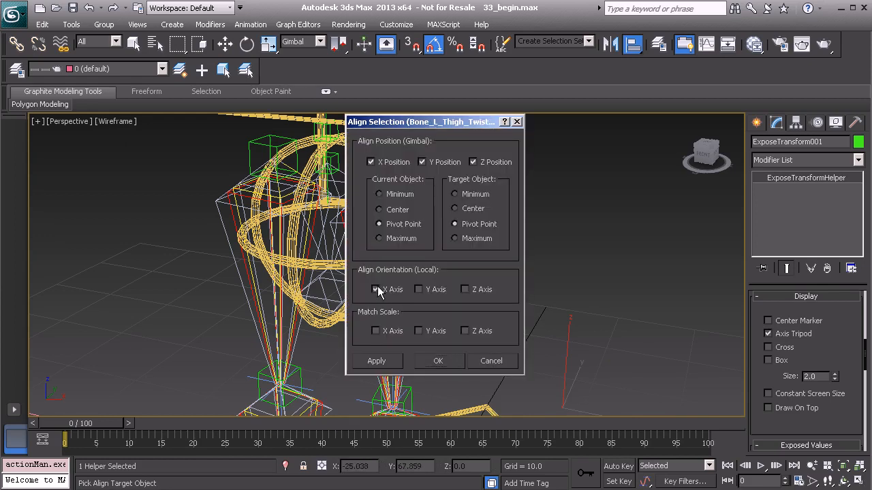
left_click(418, 290)
left_click(464, 289)
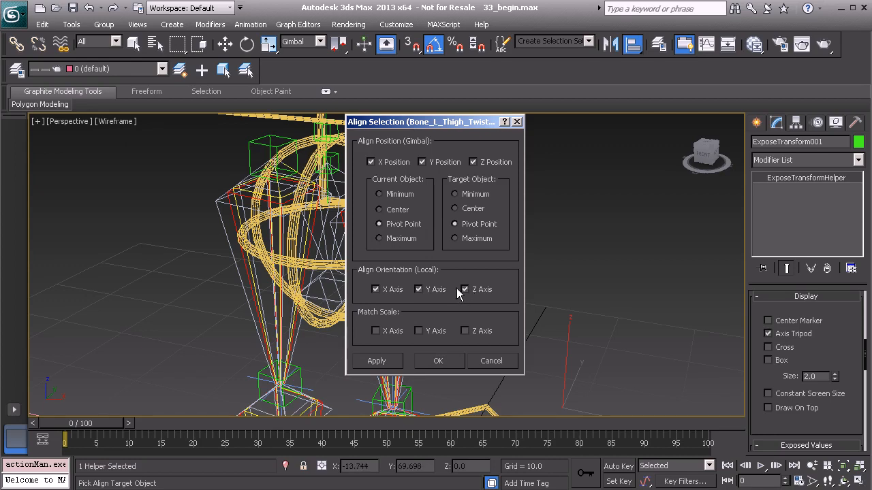
left_click(439, 362)
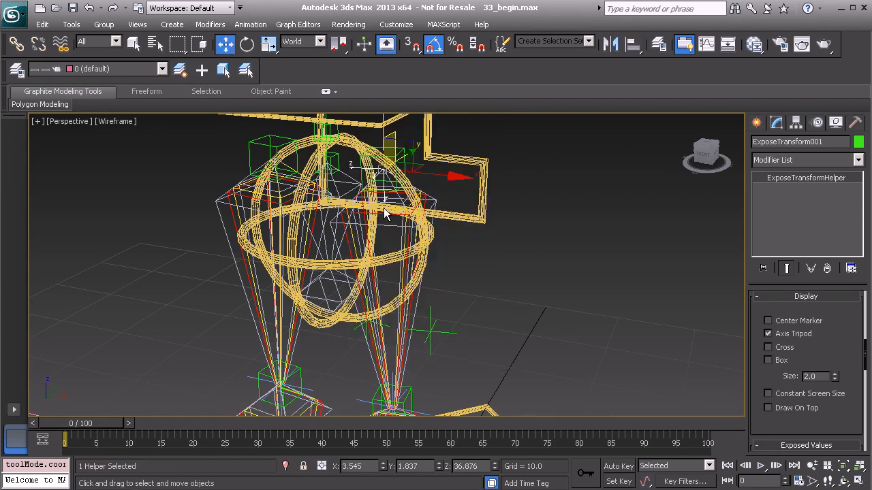
Step: Select the left thigh twist bone, Bone_L_Thigh_Twist01, and copy its name
middle_click_drag(385, 208, 404, 205, "alt")
scroll(420, 234, "up", 2)
middle_click_drag(432, 158, 418, 246)
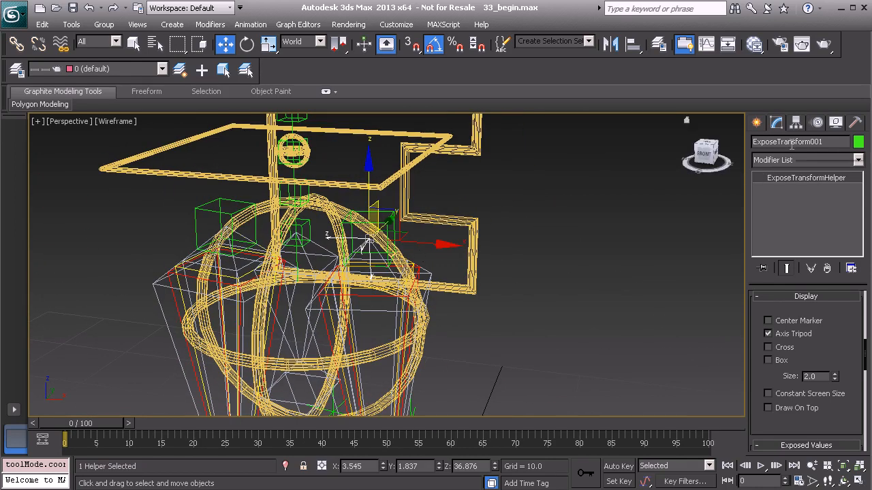
middle_click_drag(443, 282, 439, 217)
left_click(447, 195)
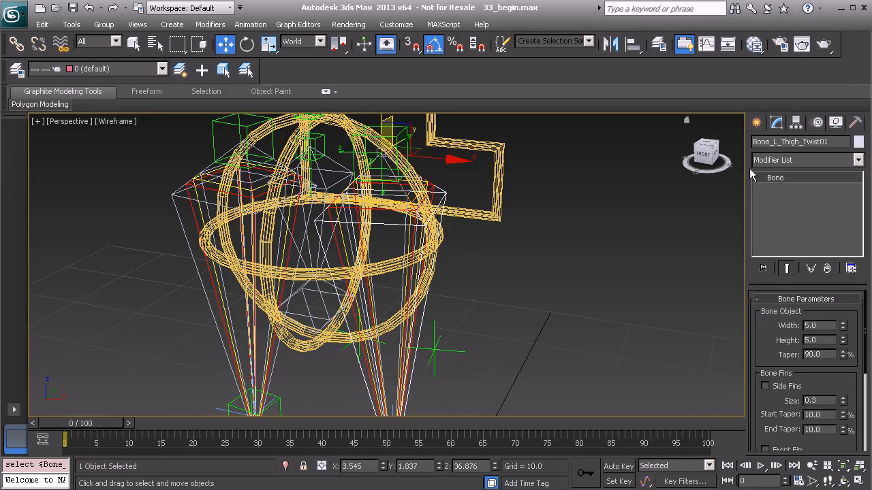
double_click(779, 142)
key("ctrl+c")
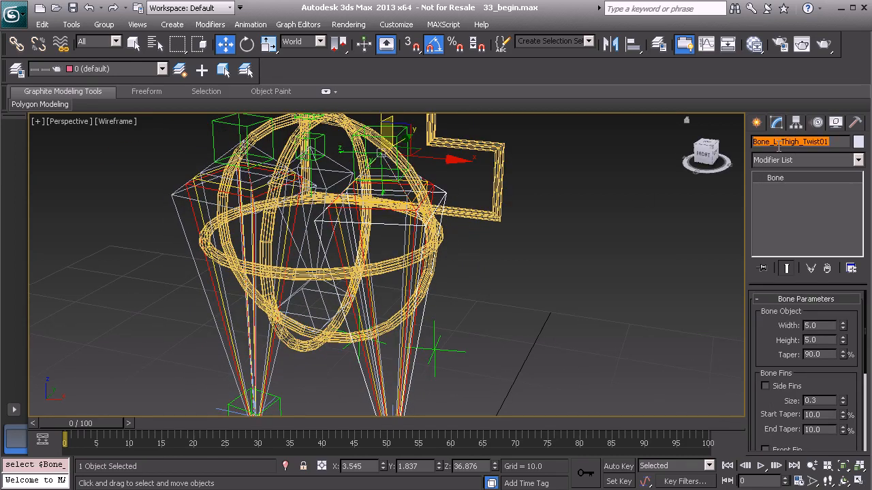
Step: Rename the left expose transform helper as Expose_L_Thigh_Twist01, reusing the copied bone name
middle_click_drag(494, 203, 505, 267)
left_click(360, 227)
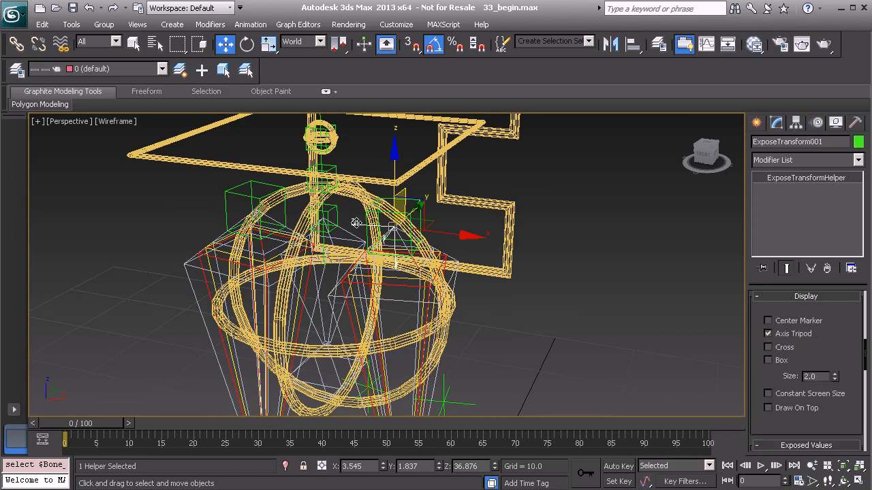
left_click_drag(832, 141, 784, 146)
left_click(793, 146)
left_click_drag(829, 141, 783, 148)
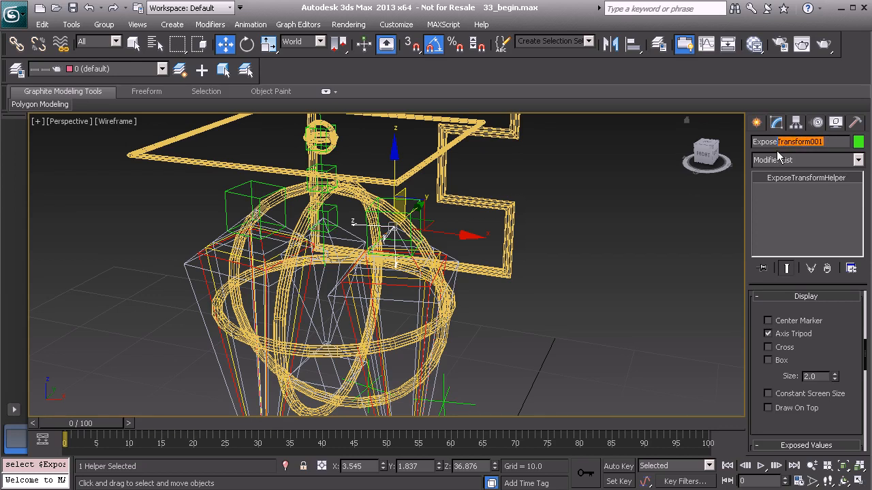
key("ctrl+v")
left_click_drag(772, 145, 793, 147)
key("BackSpace")
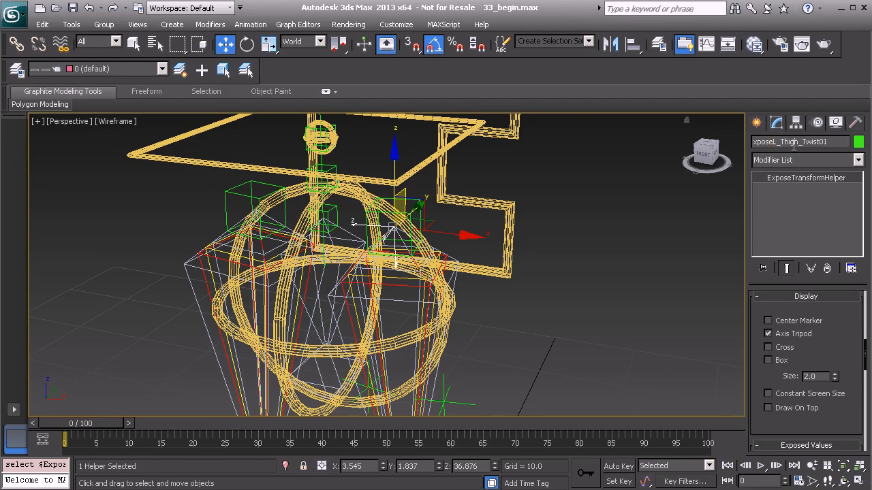
type("_")
Step: Clone the left expose helper and name the clone Expose_R_Thigh_Twist01
middle_click_drag(517, 306, 487, 307, "alt")
middle_click_drag(423, 246, 470, 241, "alt")
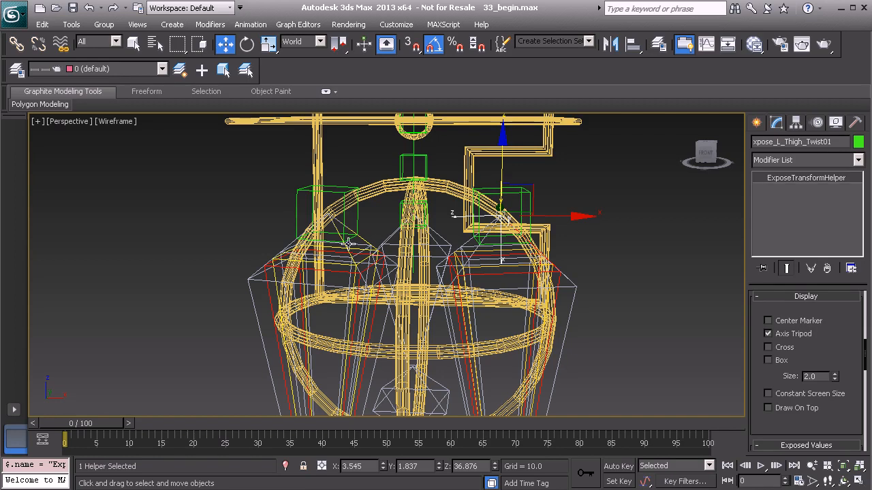
key("ctrl+v")
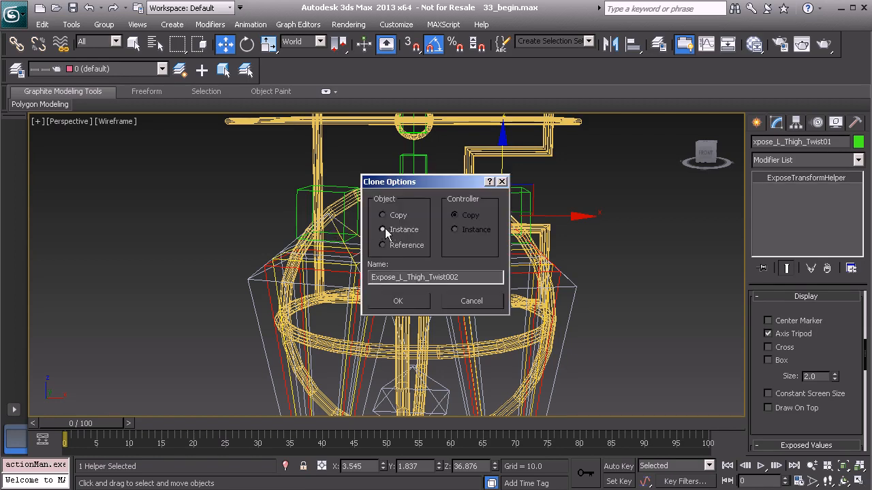
left_click(400, 304)
left_click(783, 145)
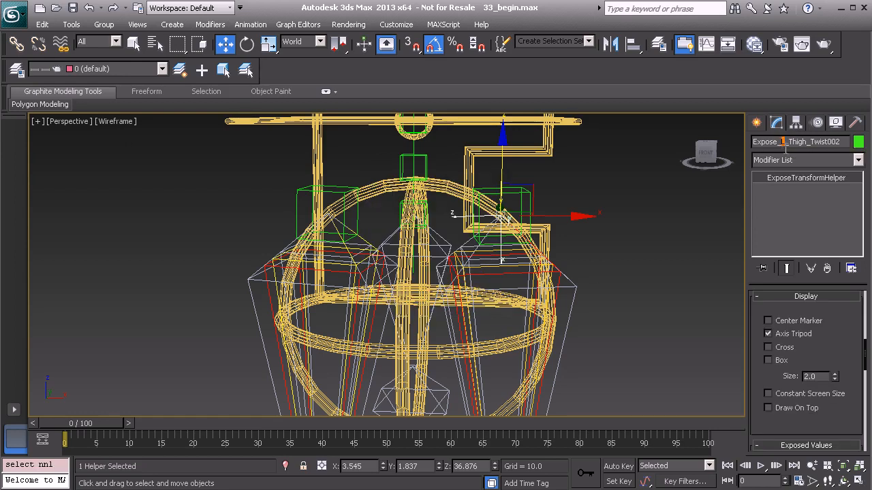
type("R")
Step: Align the right expose helper to BnDrv_R_Thigh_FK01, pivot to pivot on all position axes and matching X, Y and Z orientation
middle_click_drag(395, 269, 399, 260)
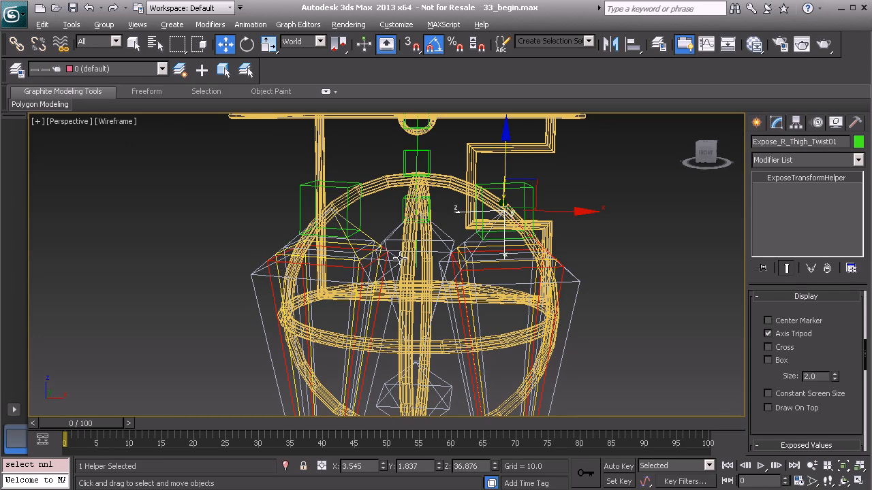
key("alt+a")
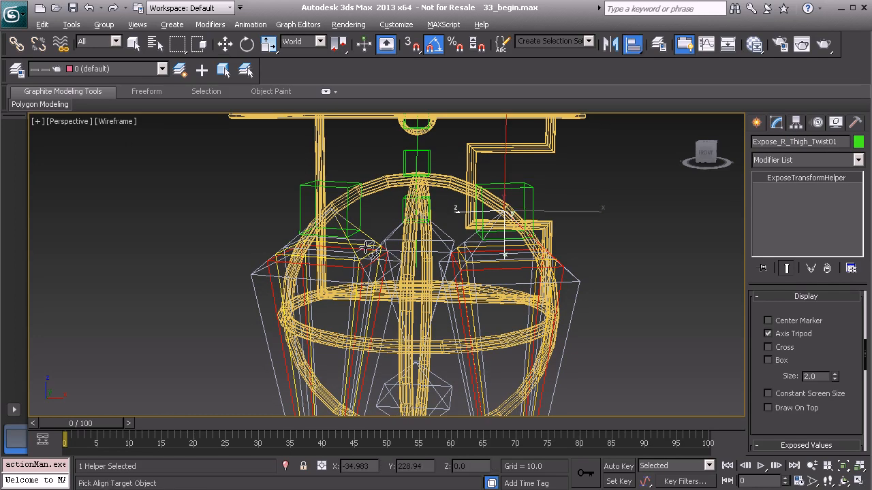
left_click(278, 255)
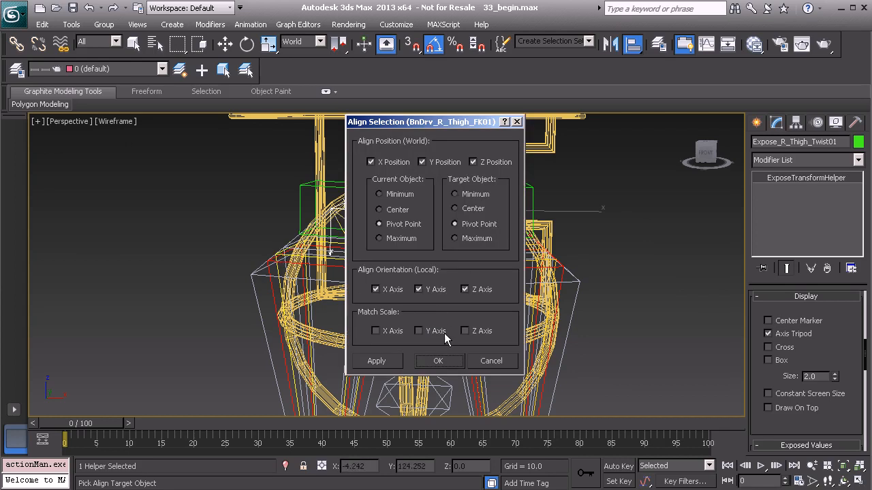
left_click(441, 361)
Step: Link Expose_L_Thigh_Twist01 to the left main thigh bone BnDrv_L_Thigh_MAIN01 and check the link by selecting the helper's parent
middle_click_drag(449, 286, 460, 227, "alt")
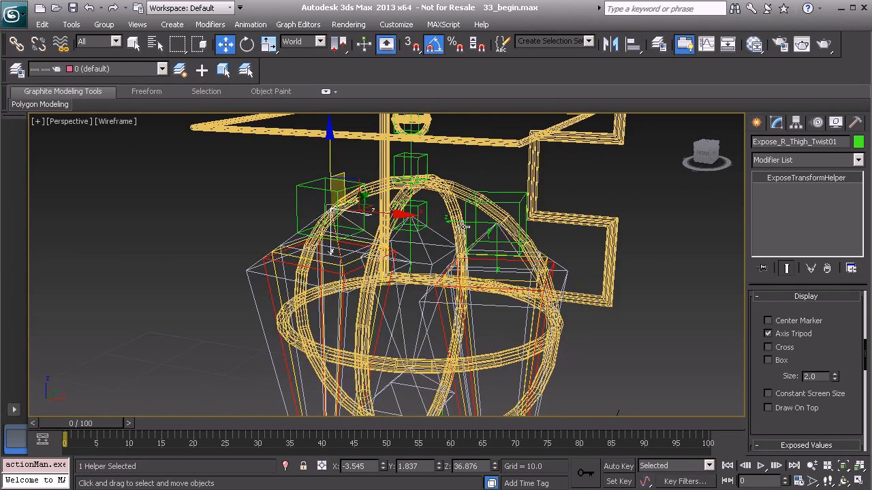
middle_click_drag(537, 231, 471, 240)
scroll(452, 274, "up", 3)
left_click(16, 43)
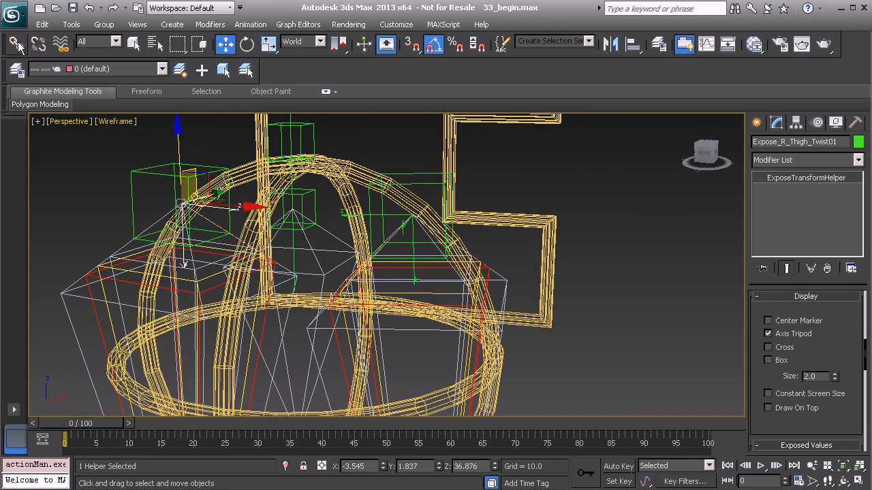
middle_click_drag(402, 243, 406, 213)
mouse_move(377, 183)
middle_mouse_down("alt")
mouse_move(385, 181)
mouse_move(378, 174)
middle_mouse_up("alt")
left_click(384, 166)
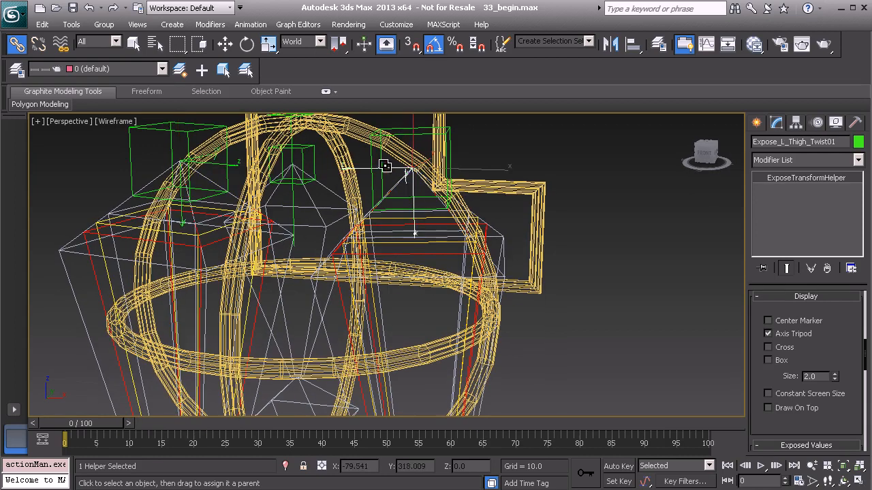
left_click_drag(410, 174, 413, 252)
left_click_drag(393, 307, 383, 310)
key("Page_Up")
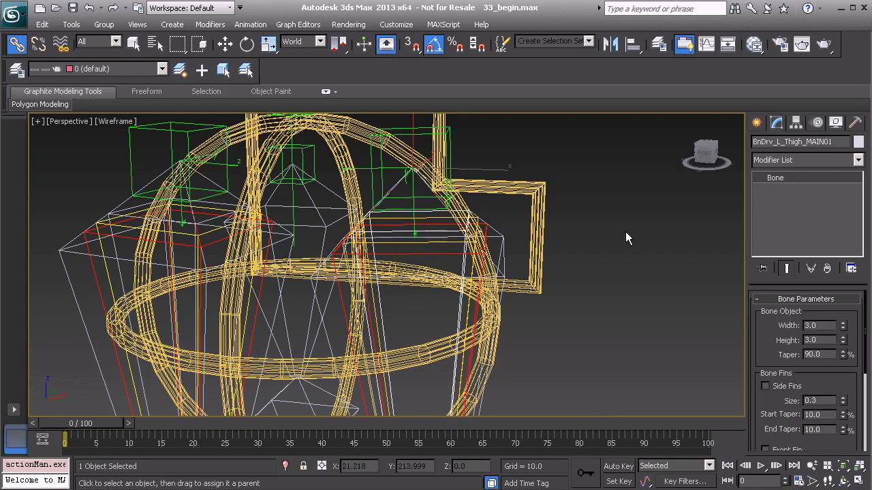
Step: Link Expose_R_Thigh_Twist01 to the right main thigh bone BnDrv_R_Thigh_MAIN01 and check the link by selecting the helper's parent
middle_click_drag(213, 243, 272, 246)
middle_click_drag(219, 191, 248, 187, "alt")
left_click(373, 178)
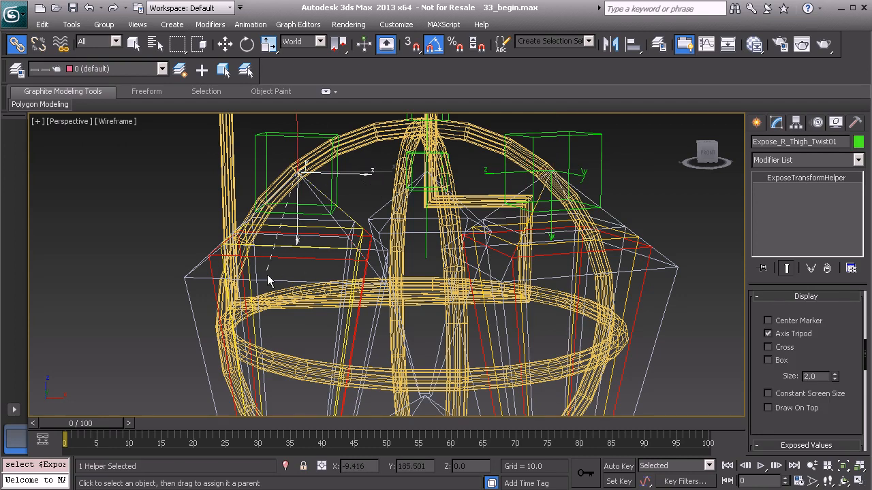
left_click_drag(256, 267, 289, 275)
key("Page_Up")
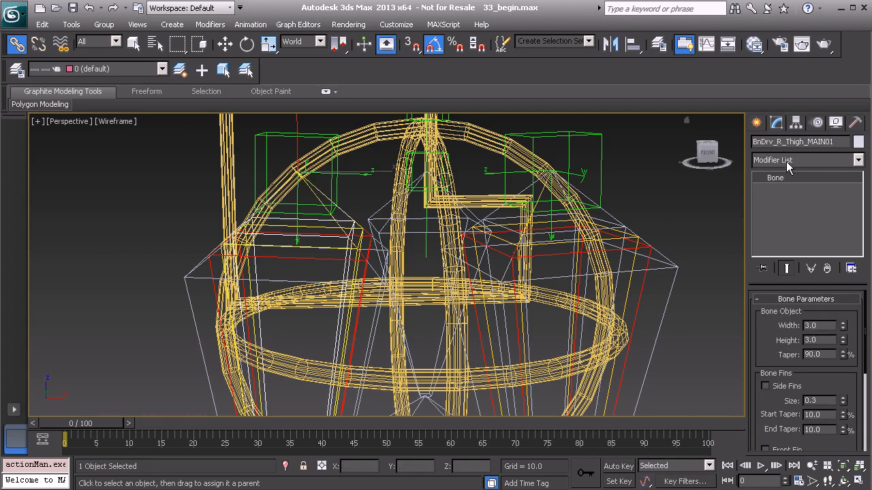
Step: Assign the left main thigh bone as the expose node of Expose_L_Thigh_Twist01, keeping its parent as the local reference node
mouse_move(339, 284)
middle_mouse_down("alt")
mouse_move(354, 275)
mouse_move(333, 279)
middle_mouse_up("alt")
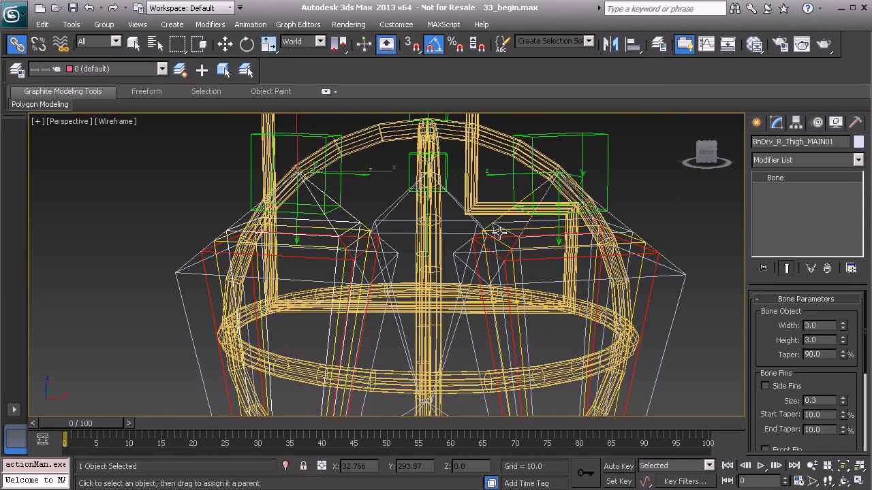
middle_click_drag(499, 233, 472, 225)
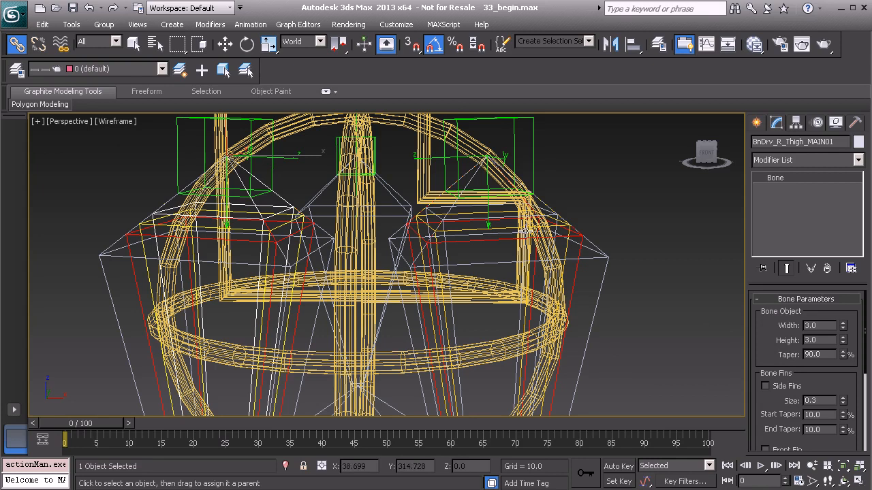
middle_click_drag(551, 252, 529, 241, "alt")
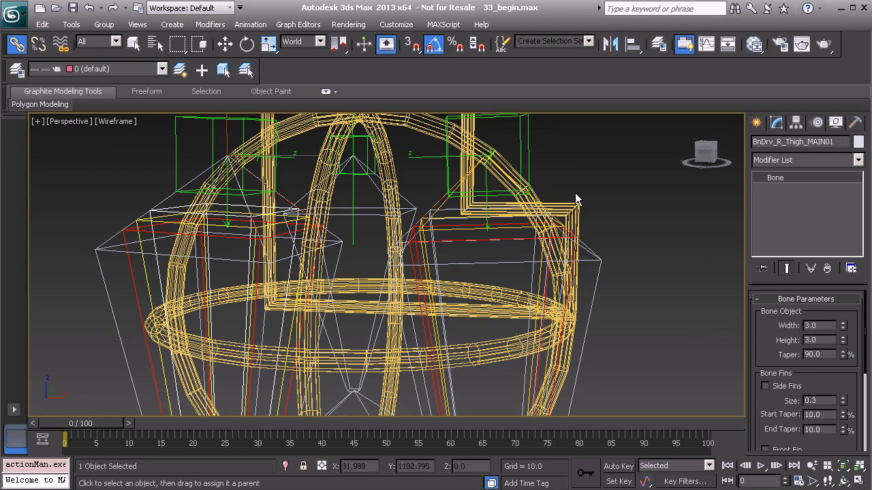
left_click(425, 154)
scroll(761, 351, "up", 10)
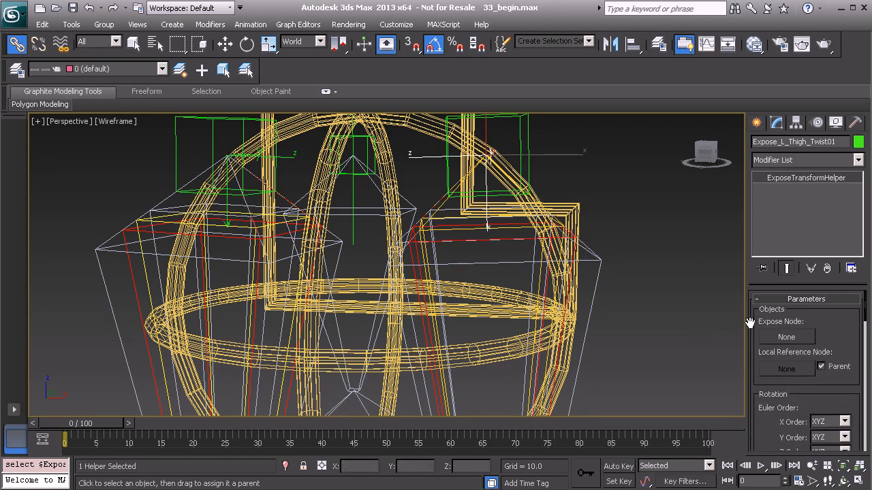
left_click(787, 336)
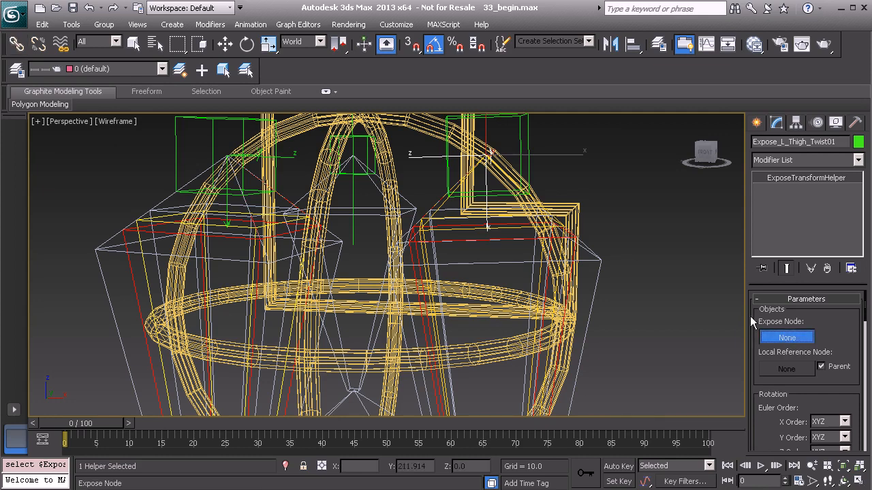
scroll(478, 276, "up", 4)
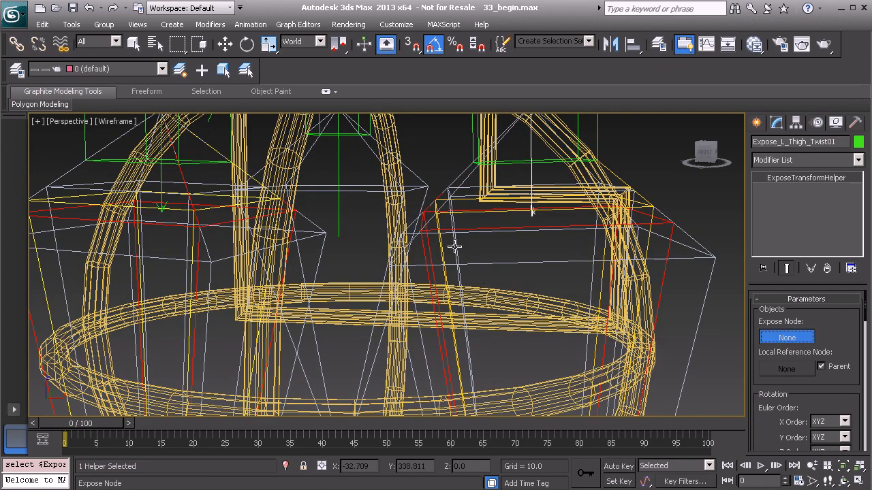
left_click(455, 248)
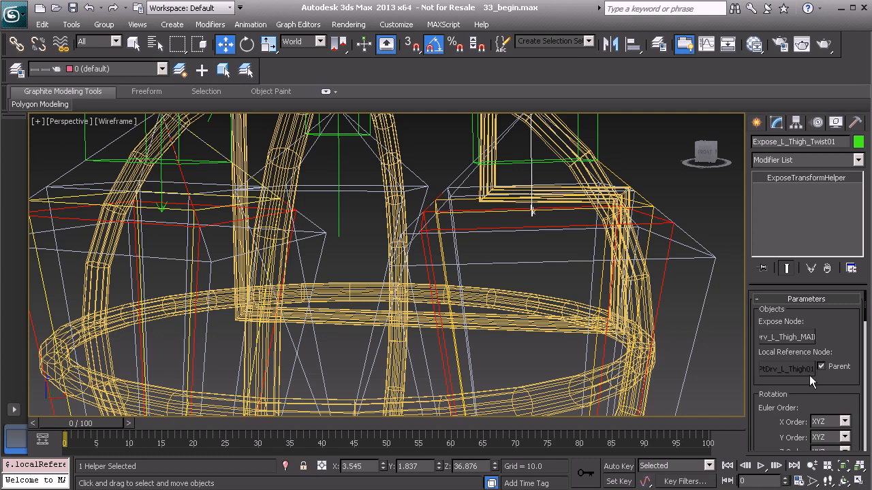
Step: Review the left helper's exposed local Euler angles and start wiring parameters from its Local Euler X value
scroll(761, 372, "down", 5)
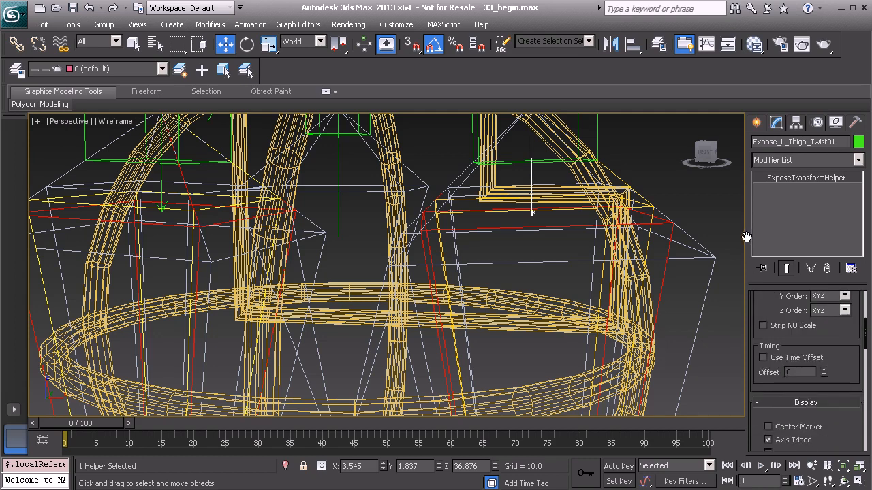
left_click_drag(758, 412, 752, 230)
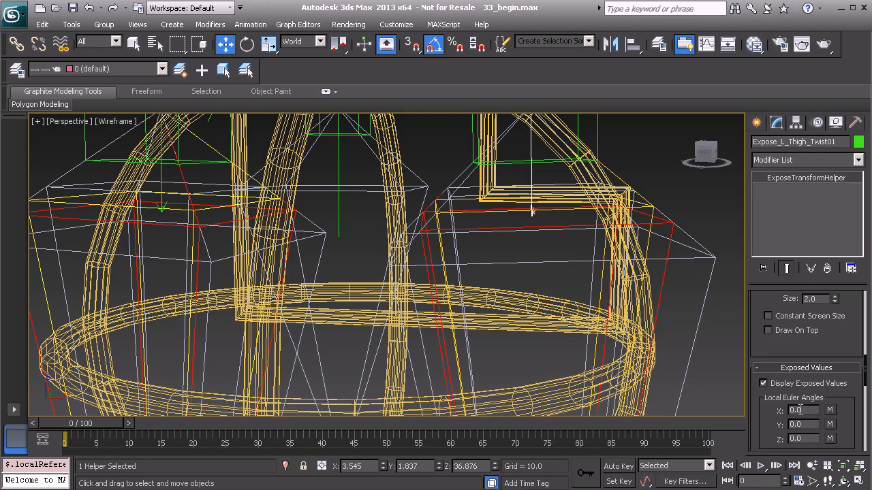
middle_click_drag(490, 191, 520, 228, "alt")
scroll(504, 226, "down", 4)
scroll(519, 228, "down", 2)
scroll(520, 228, "down", 1)
middle_click_drag(492, 262, 498, 226)
middle_click_drag(579, 361, 493, 315)
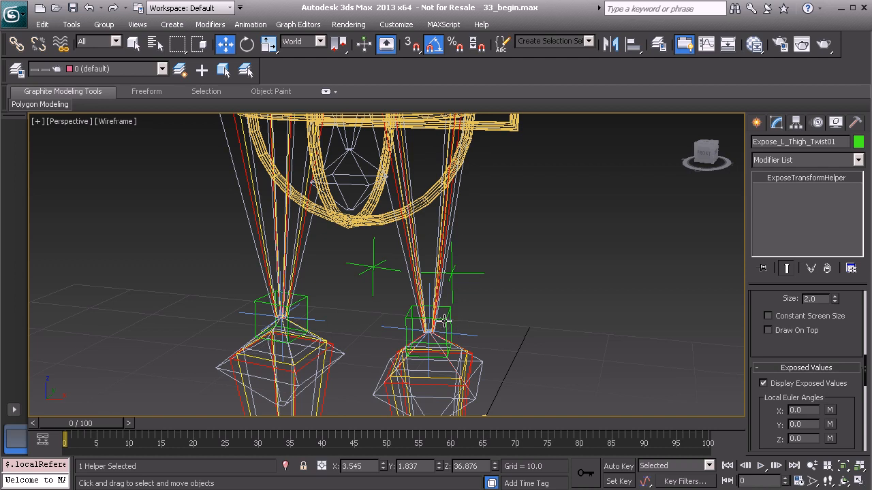
middle_click_drag(444, 320, 499, 303, "alt")
right_click(548, 269)
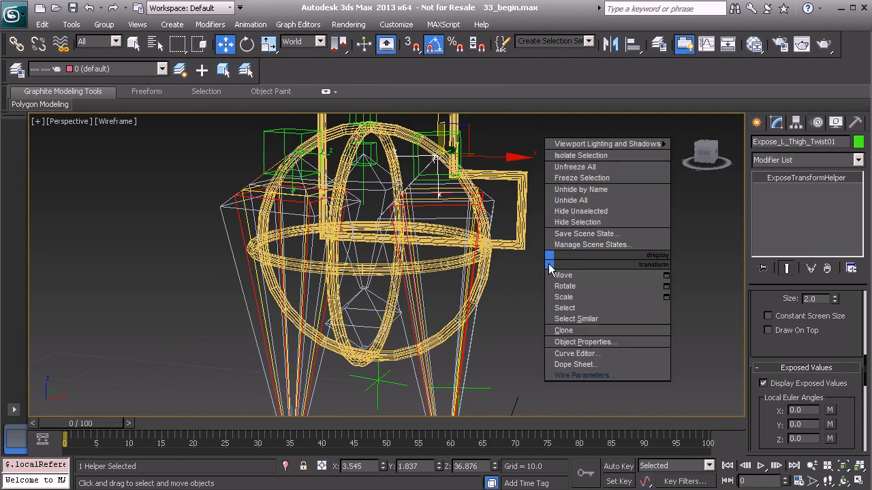
left_click(617, 372)
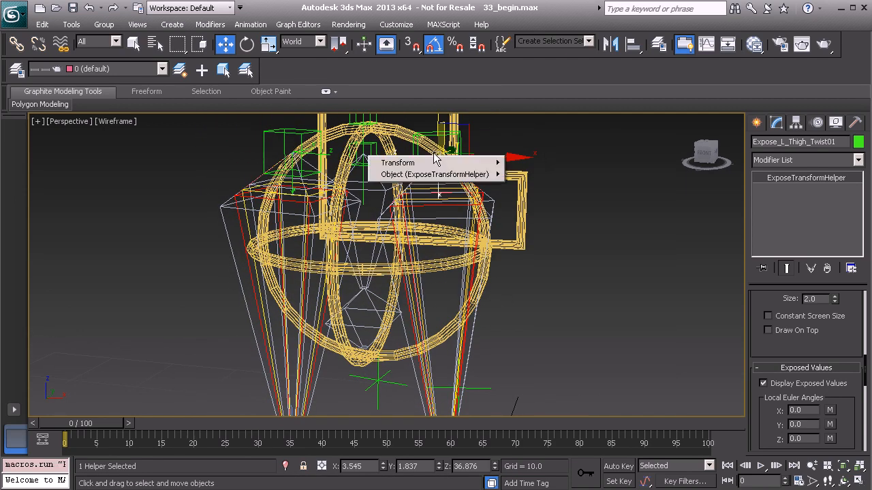
mouse_move(423, 176)
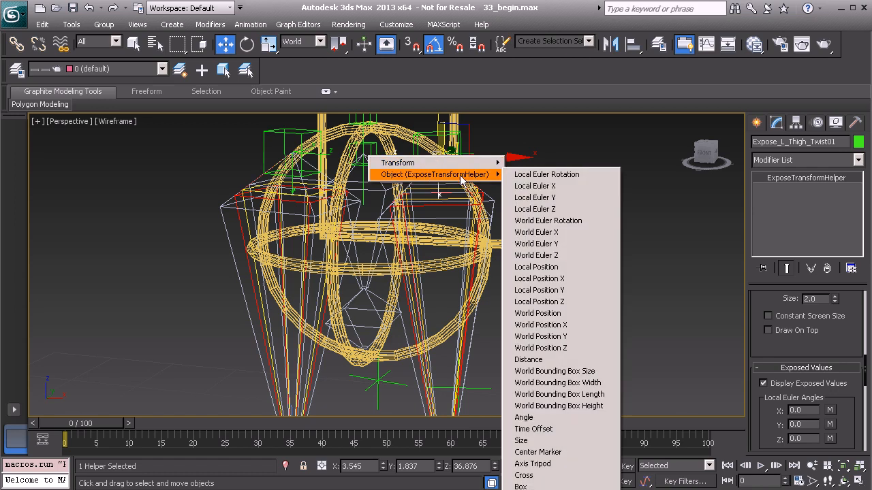
left_click(555, 188)
Step: Choose the Zero Euler XYZ X Rotation of the left thigh twist point helper at the knee as the wiring target
middle_click_drag(552, 290, 534, 182, "alt")
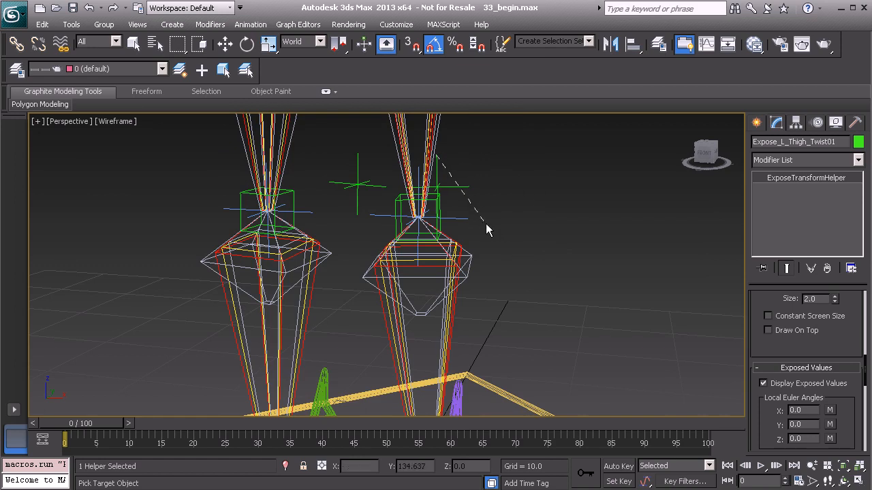
left_click(395, 198)
mouse_move(404, 205)
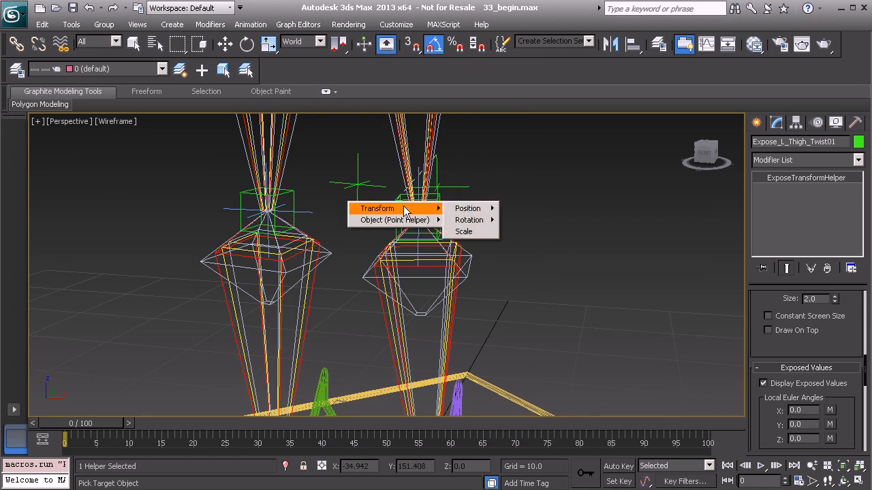
mouse_move(470, 220)
mouse_move(537, 235)
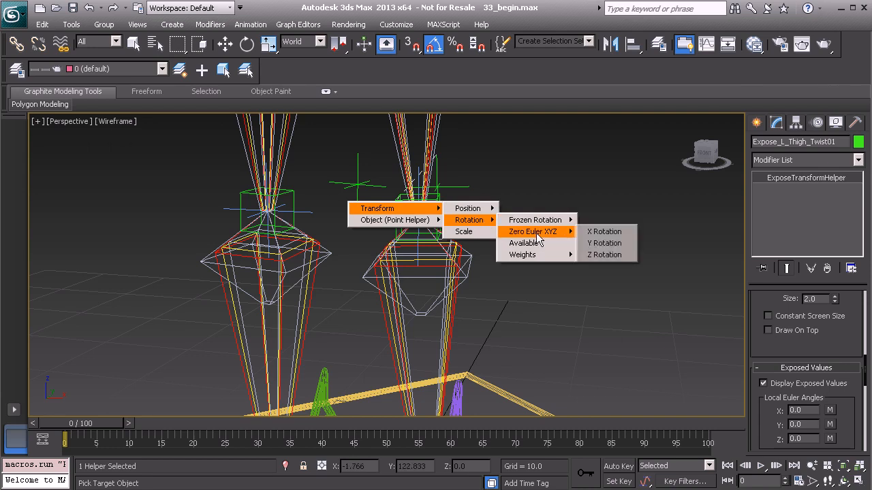
left_click(599, 232)
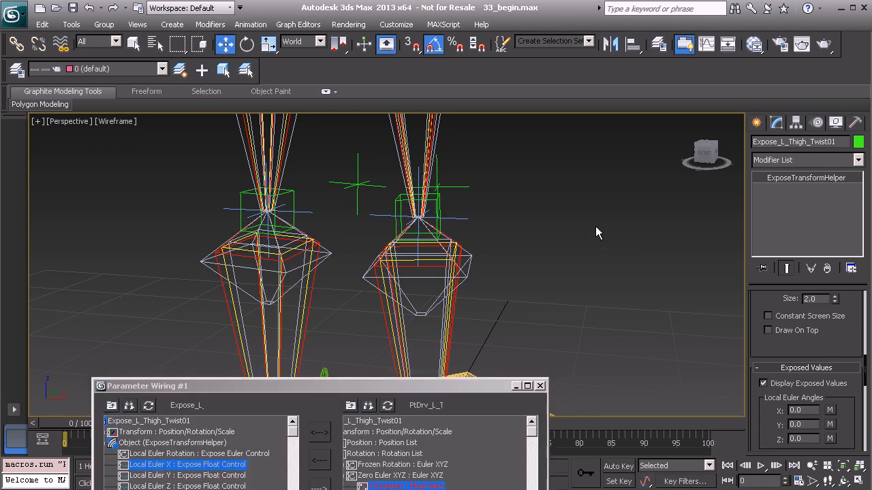
Step: Wire the left expose helper's Local Euler X one-way to the twist point's X Rotation with the expression -Local_Euler_X and put the wiring window away
left_click_drag(414, 391, 481, 154)
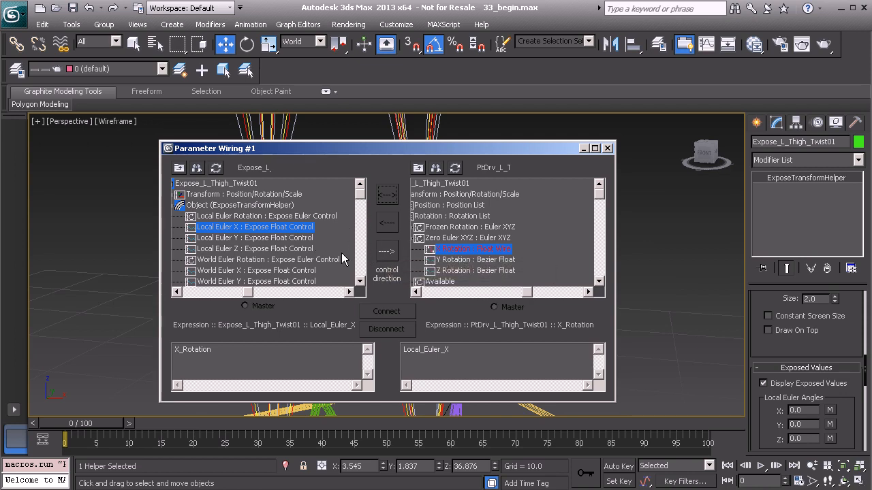
left_click(388, 255)
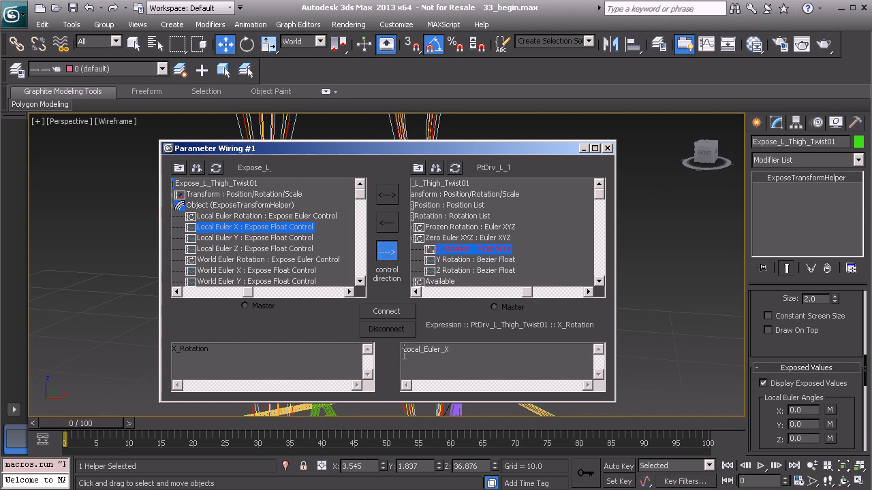
type("-")
left_click(389, 311)
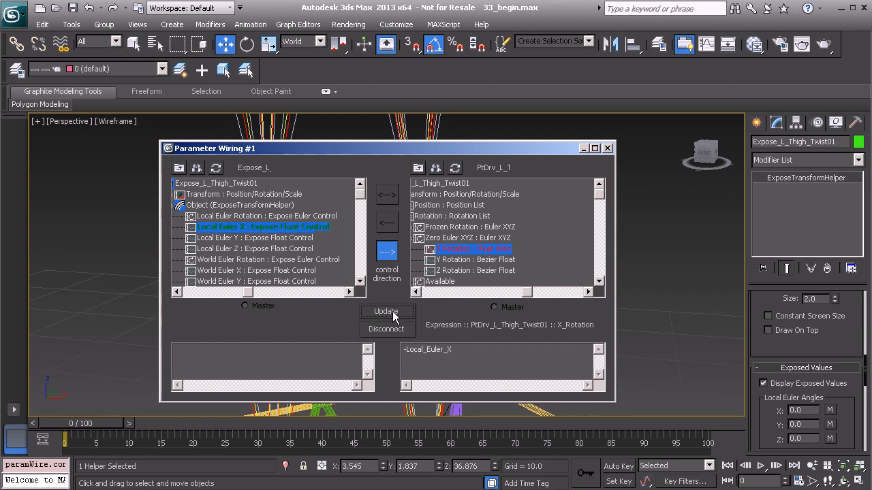
left_click(583, 148)
Step: Pose the left leg by moving Anim_L_Leg_IK01 up and forward so the knee bends
middle_click_drag(577, 258, 470, 317, "alt")
scroll(483, 311, "down", 5)
scroll(483, 310, "down", 2)
left_click(452, 331)
left_click_drag(429, 305, 332, 230)
middle_click_drag(332, 230, 414, 283)
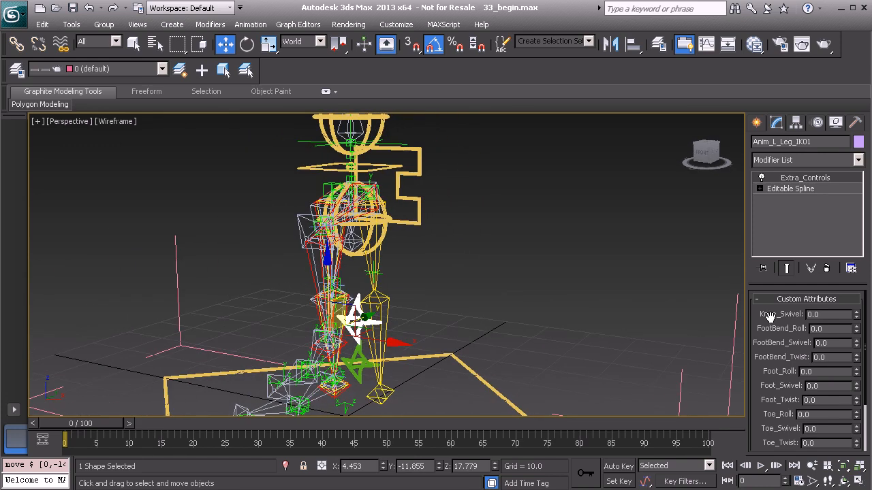
Step: Test the left thigh twist by swinging Anim_L_Leg_IK01's Knee_Swivel to -54.0
left_click_drag(856, 315, 559, 225)
middle_click_drag(463, 235, 736, 305, "alt")
scroll(491, 237, "up", 3)
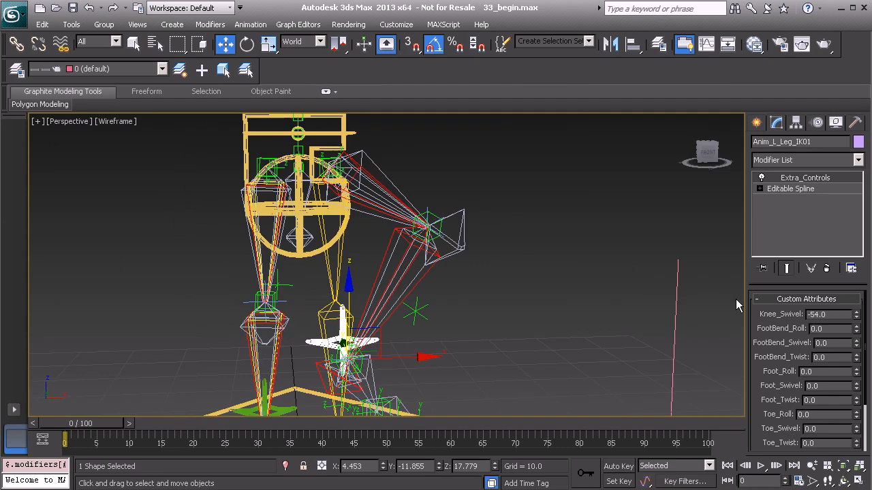
Step: Reset the left Knee_Swivel to 0.0 and return Anim_L_Leg_IK01 to its zero transform
right_click(857, 315)
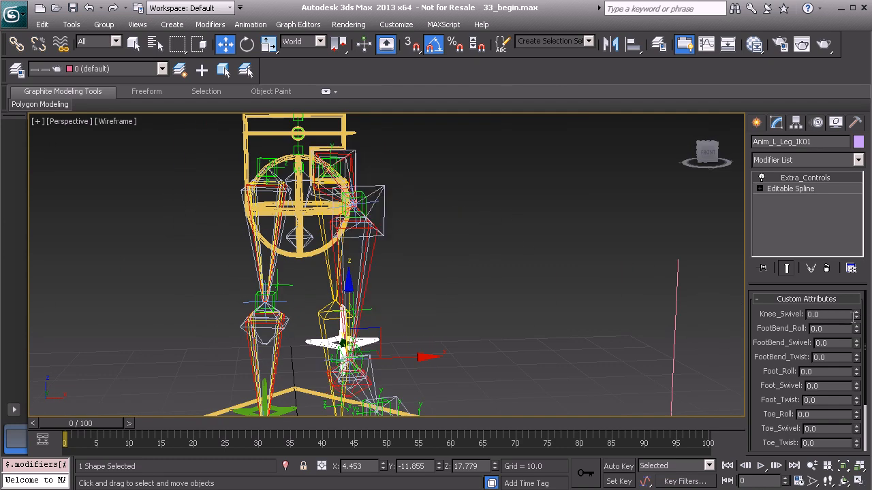
middle_click_drag(478, 280, 348, 286, "alt")
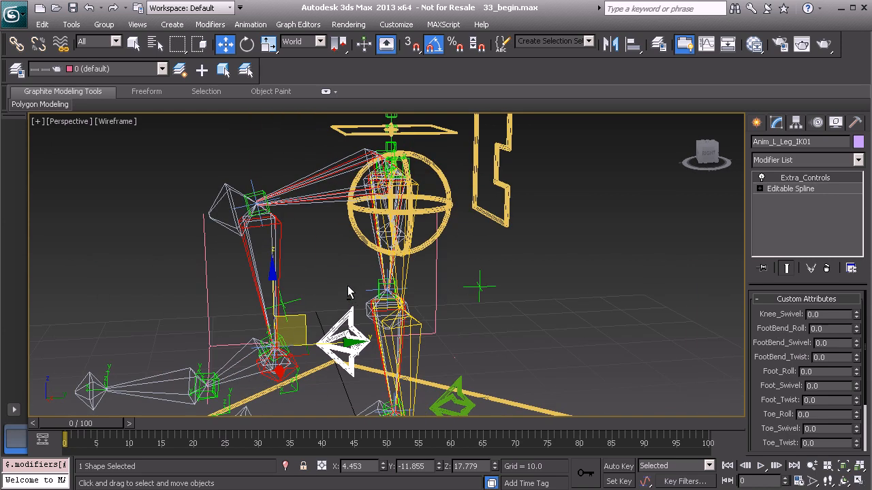
right_click(310, 262)
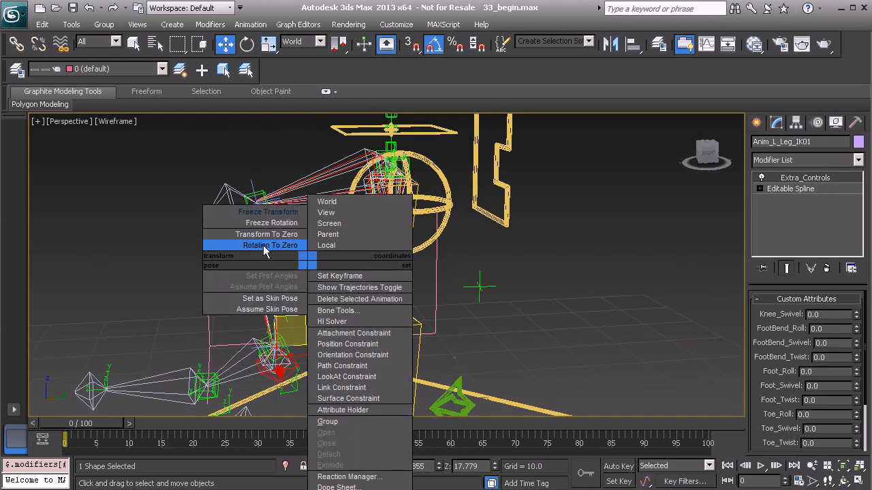
left_click(263, 237)
Step: Assign the right main thigh bone as the expose node of Expose_R_Thigh_Twist01, keeping its parent as the local reference node
middle_click_drag(336, 231, 288, 245, "alt")
scroll(369, 300, "up", 4)
left_click(376, 247)
mouse_move(289, 245)
middle_mouse_down("alt")
mouse_move(307, 247)
mouse_move(297, 241)
middle_mouse_up("alt")
middle_click_drag(259, 207, 234, 189, "alt")
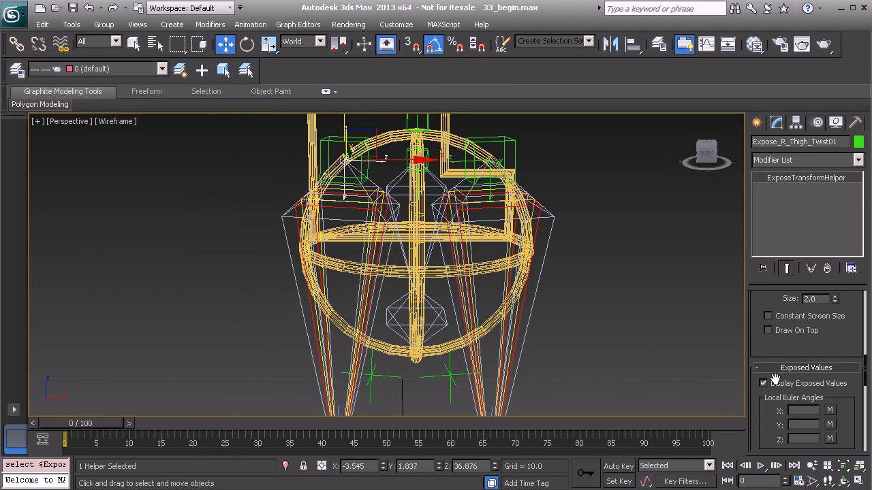
scroll(761, 321, "down", 5)
left_click_drag(752, 302, 786, 474)
left_click(786, 337)
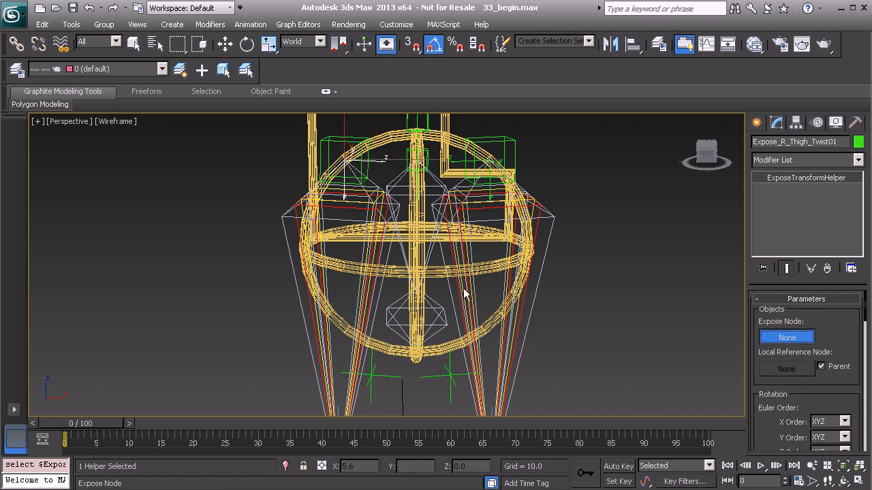
scroll(320, 242, "up", 5)
scroll(321, 235, "up", 2)
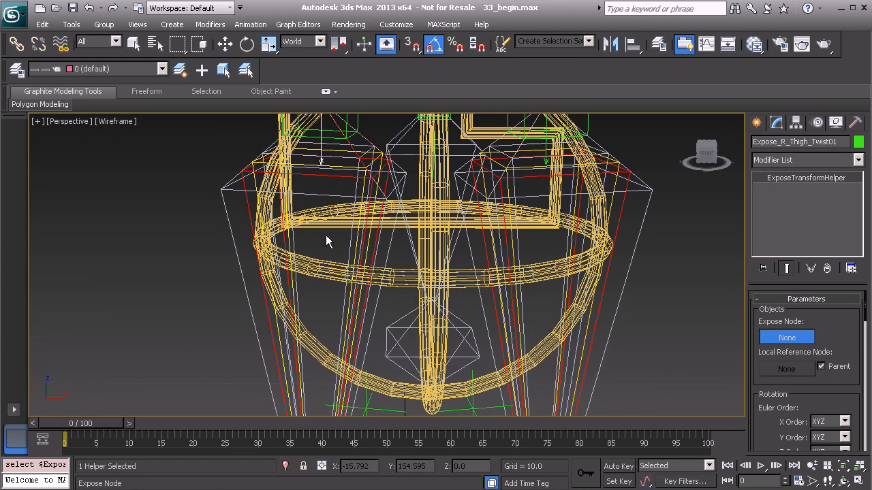
left_click(294, 238)
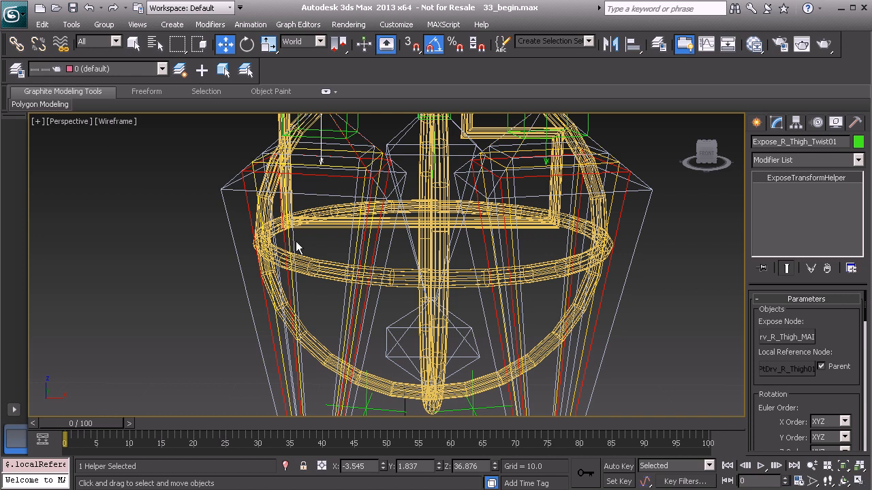
Step: Start wiring Expose_R_Thigh_Twist01's Local Euler X to the Zero Euler XYZ X Rotation of the right thigh twist point helper at the knee
scroll(446, 315, "down", 5)
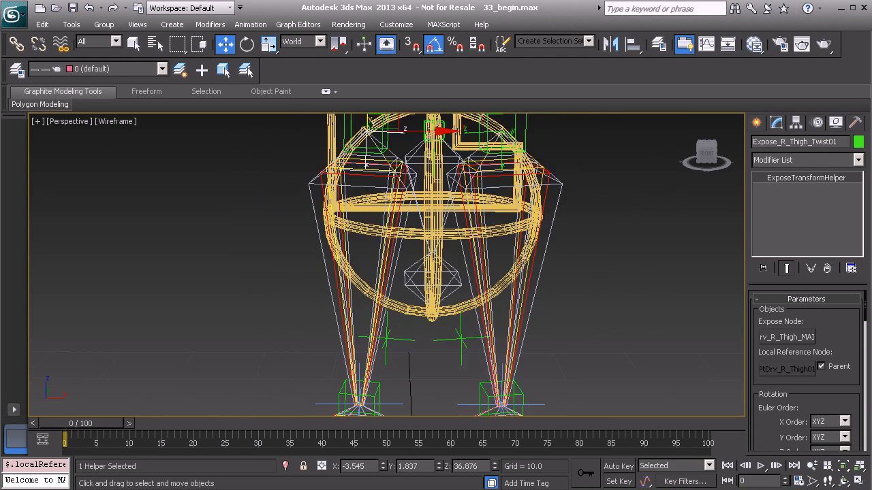
middle_click_drag(412, 321, 361, 231)
right_click(241, 231)
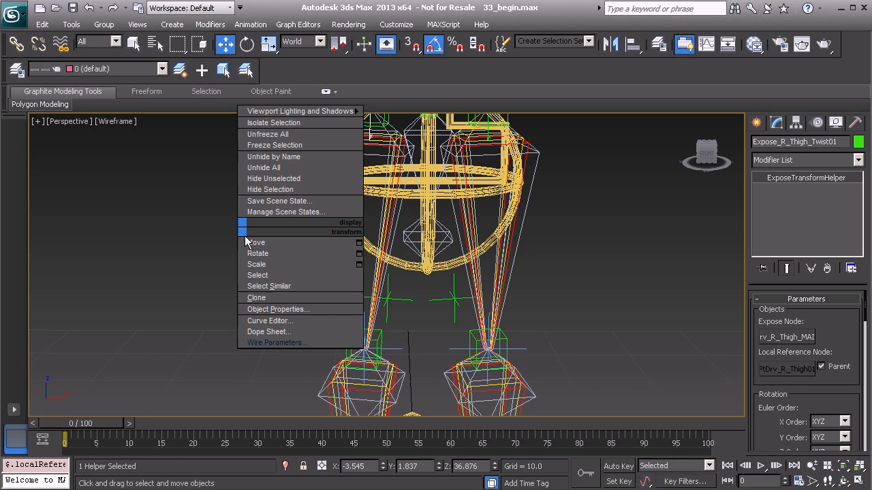
left_click(304, 343)
mouse_move(406, 126)
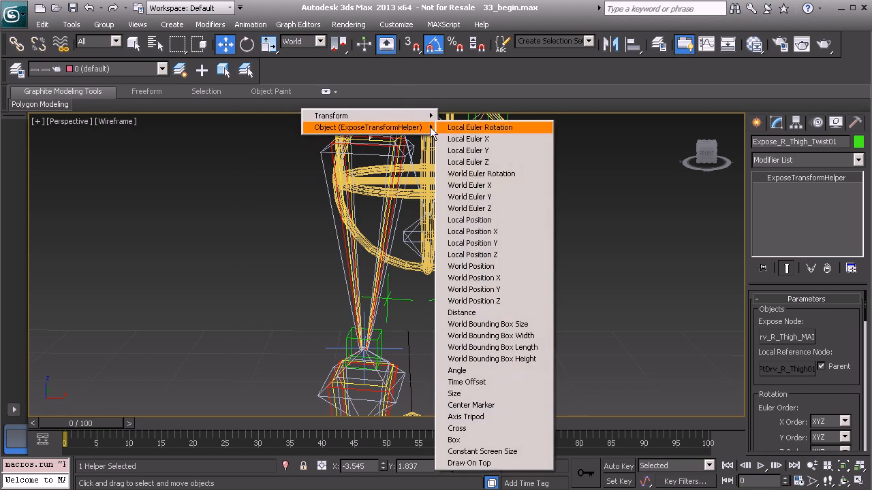
left_click(508, 144)
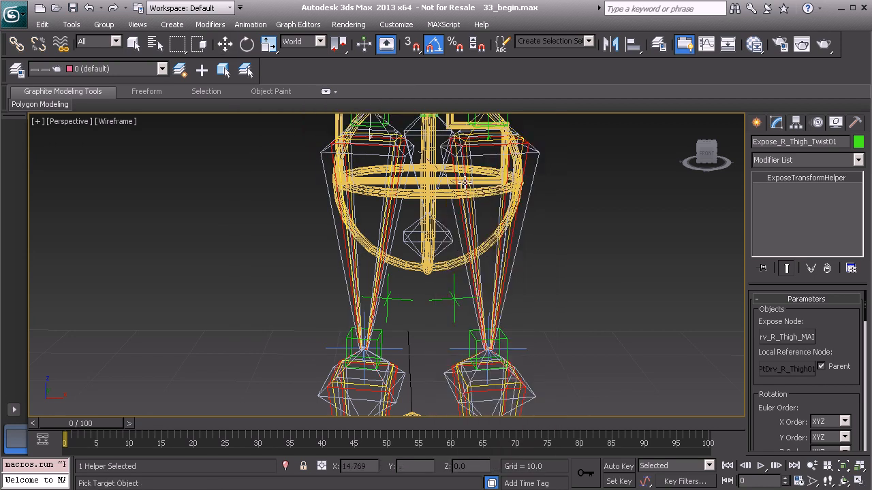
left_click(380, 333)
mouse_move(408, 342)
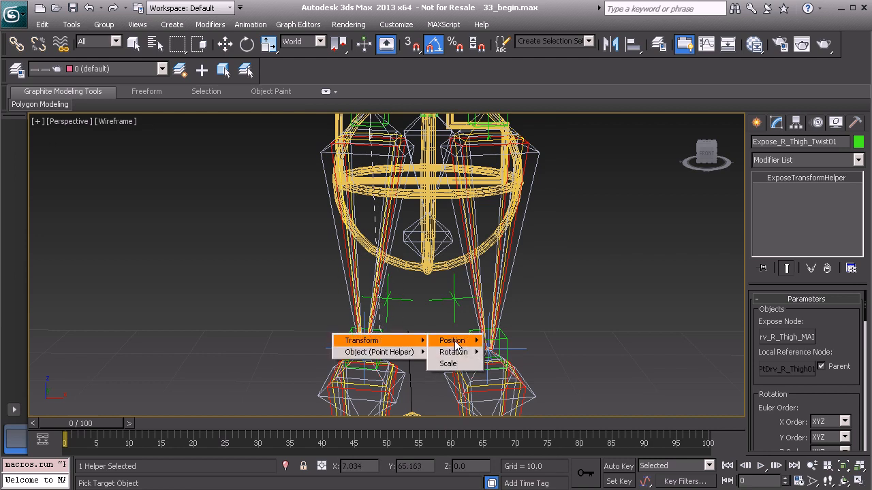
mouse_move(453, 352)
mouse_move(521, 365)
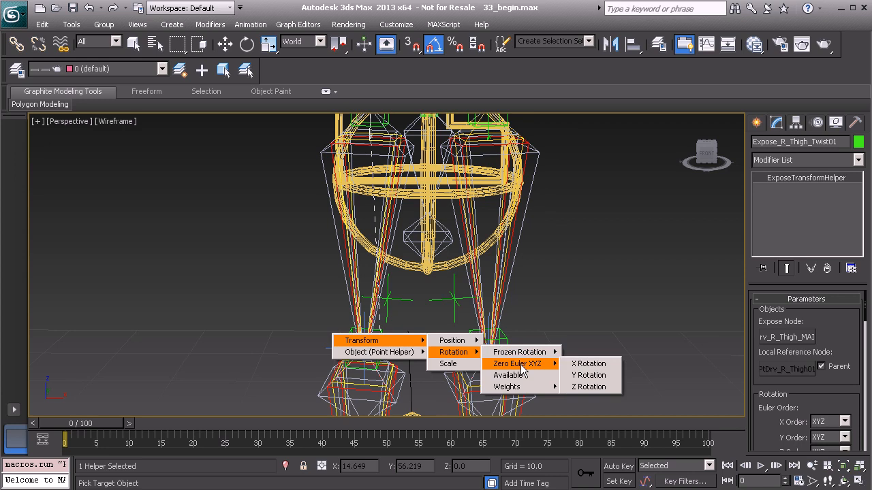
left_click(591, 365)
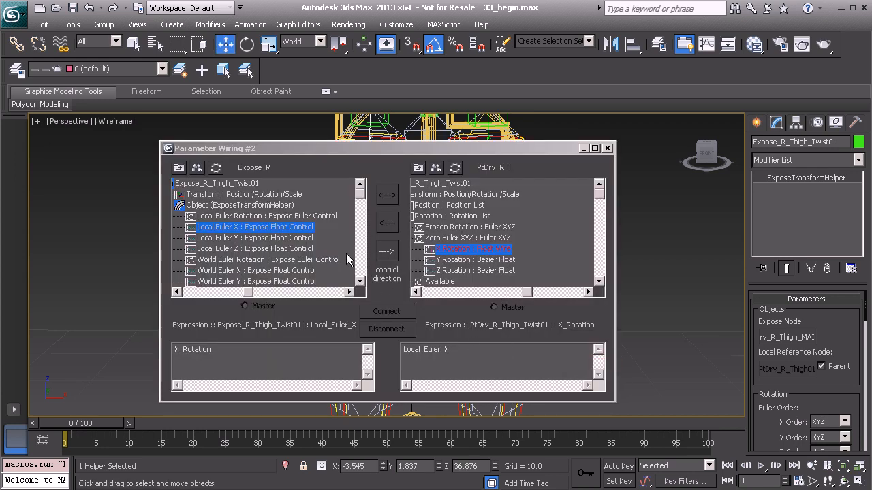
Step: Connect the right expose helper's Local Euler X one-way to the twist point's X Rotation with the expression -Local_Euler_X and close the wiring window
left_click(386, 252)
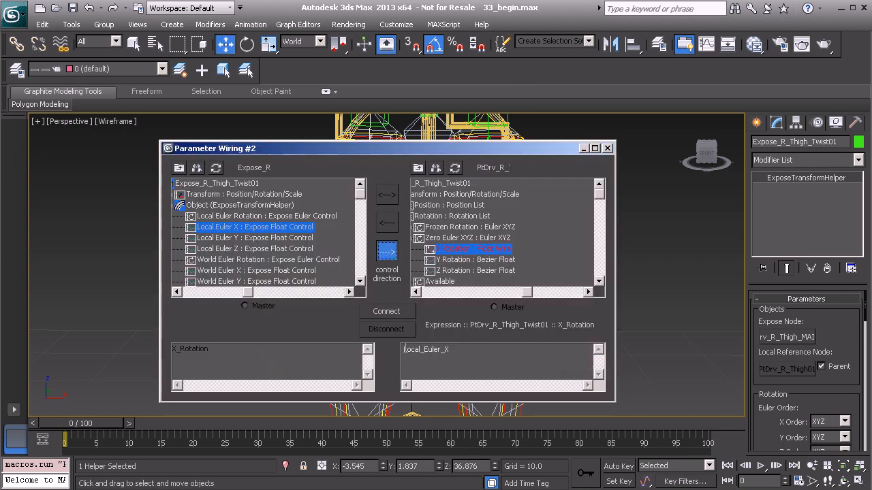
type("-")
left_click(383, 311)
left_click(607, 148)
Step: Pose the right leg by moving Anim_R_Leg_IK01 up and forward so the knee bends
middle_click_drag(422, 320, 340, 272, "alt")
mouse_move(390, 301)
middle_mouse_down("alt")
mouse_move(399, 291)
mouse_move(386, 290)
middle_mouse_up("alt")
left_click(413, 277)
left_click(418, 286)
middle_click_drag(268, 192, 431, 259, "alt")
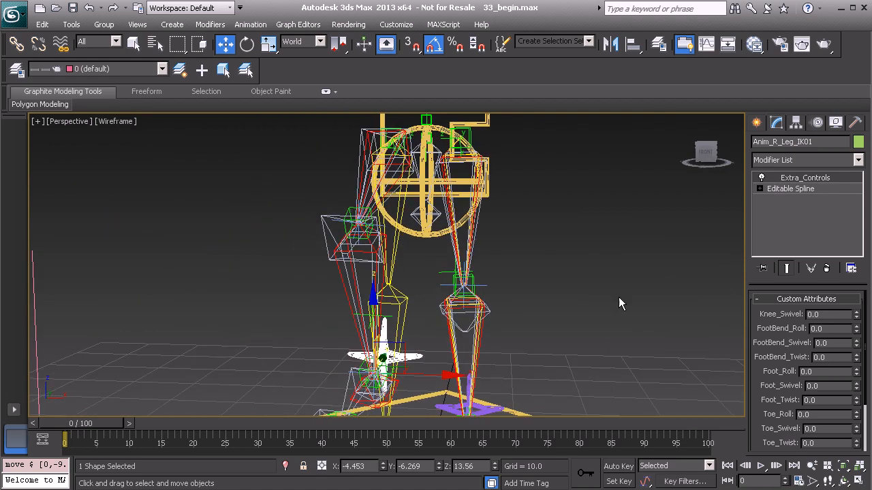
Step: Test the right thigh twist with Knee_Swivel at -81.6, and return the swivel and Anim_R_Leg_IK01's transform to zero
left_click_drag(858, 320, 727, 436)
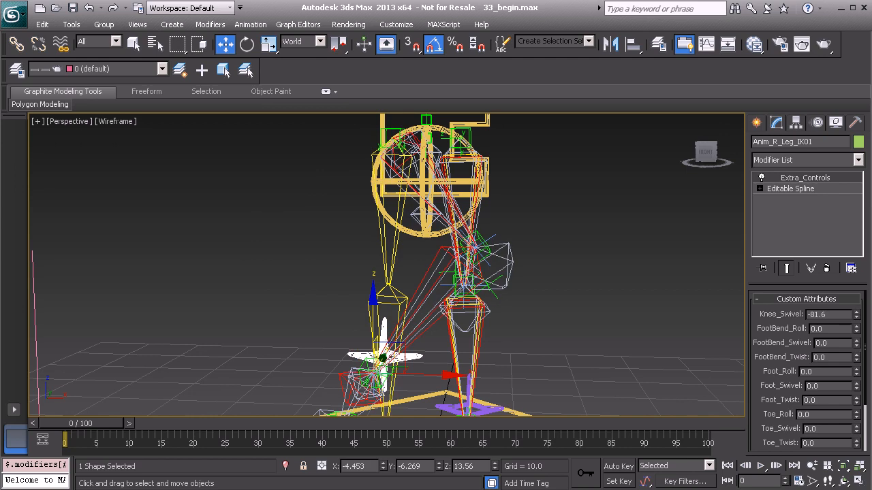
right_click(858, 318)
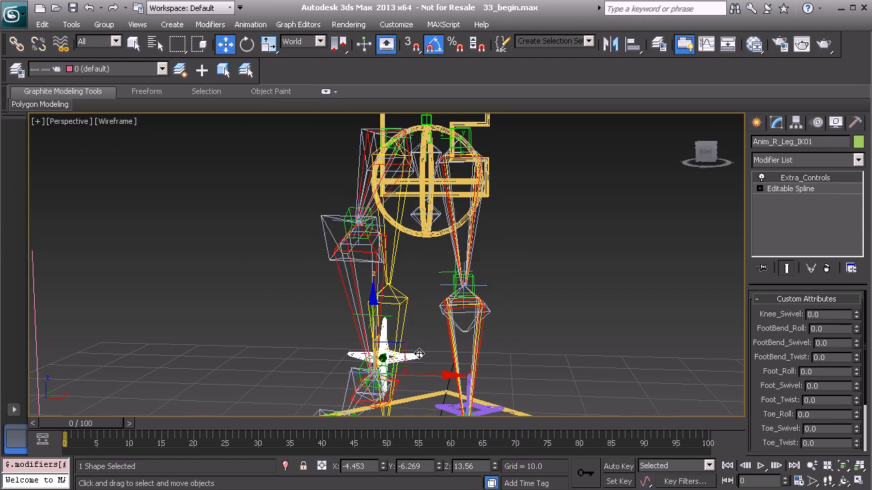
middle_click_drag(388, 300, 321, 303, "alt")
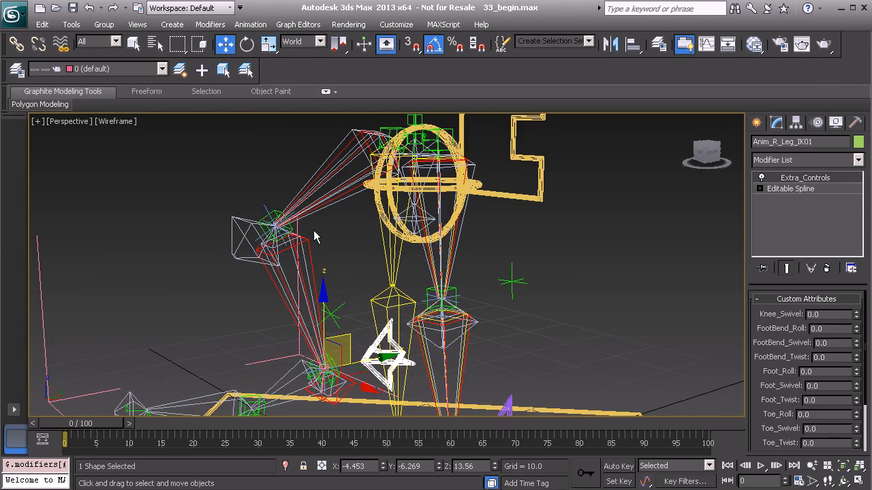
middle_click_drag(261, 236, 300, 242, "alt")
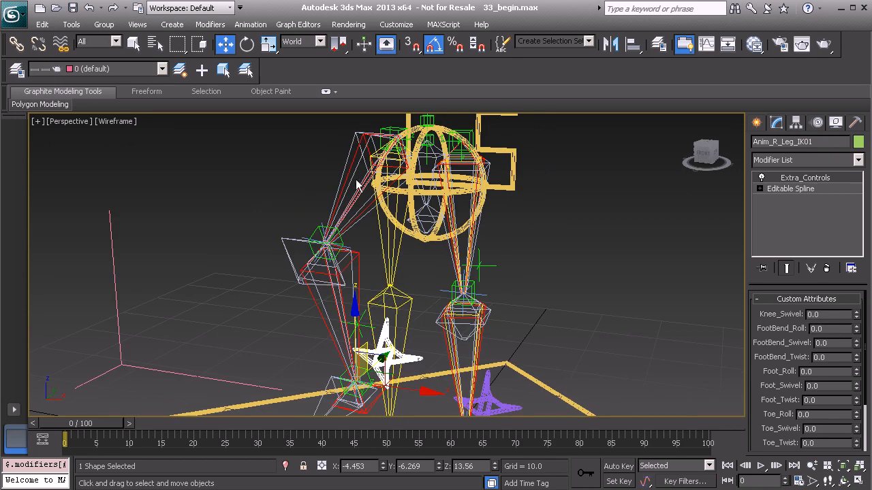
middle_click_drag(378, 281, 342, 272)
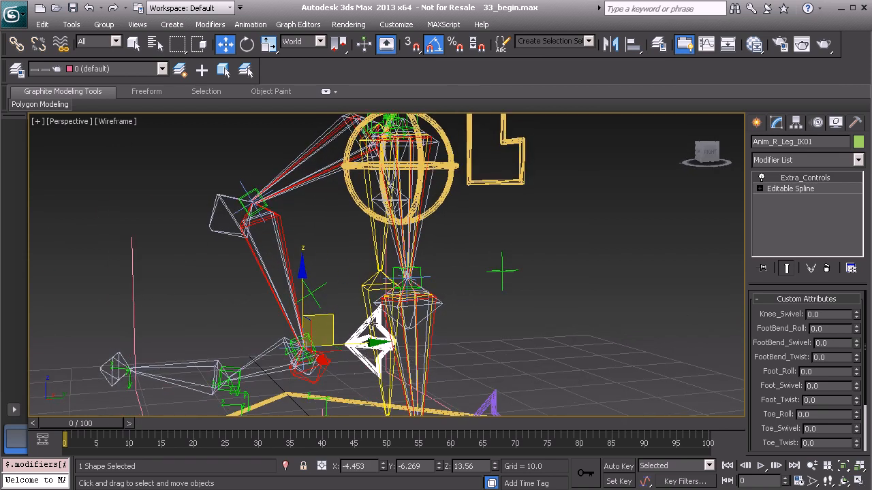
mouse_move(363, 311)
middle_mouse_down("alt")
mouse_move(334, 302)
mouse_move(355, 320)
middle_mouse_up("alt")
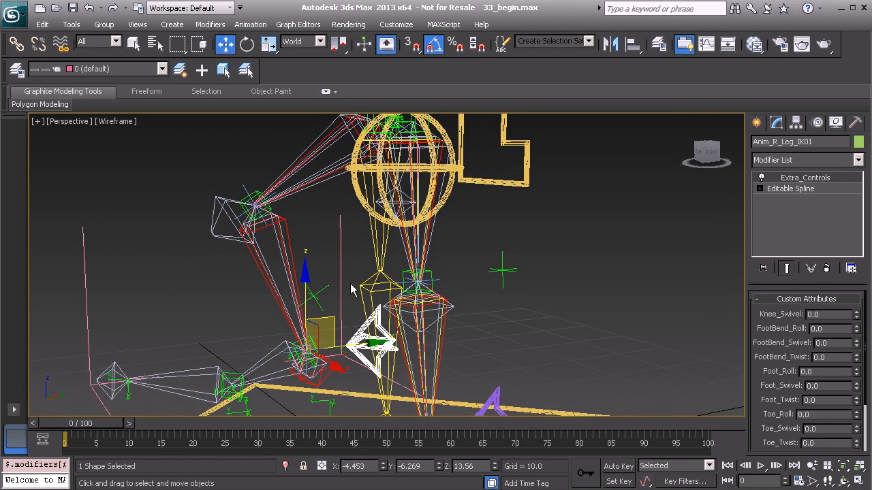
right_click(316, 226)
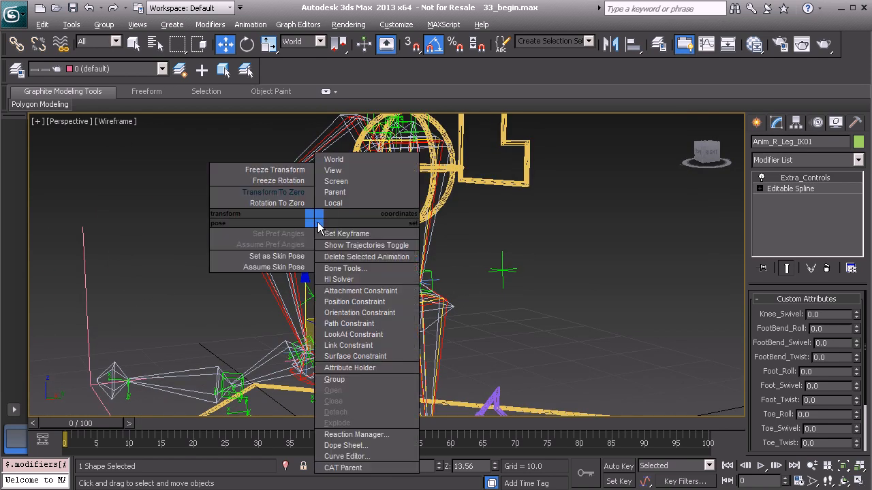
left_click(274, 200)
Step: Select Expose_R_Thigh_Twist01 and step up to its parent bone to examine the helper's linking around the hips
middle_click_drag(385, 299, 385, 259, "alt")
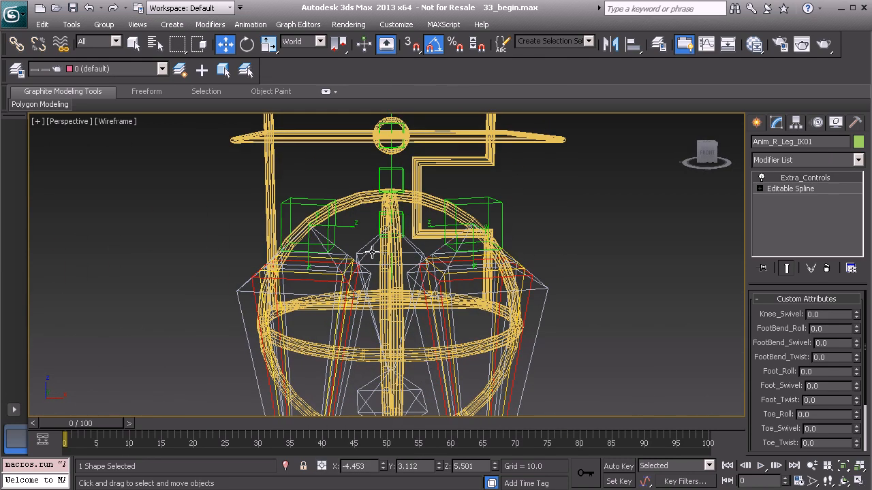
left_click(345, 226)
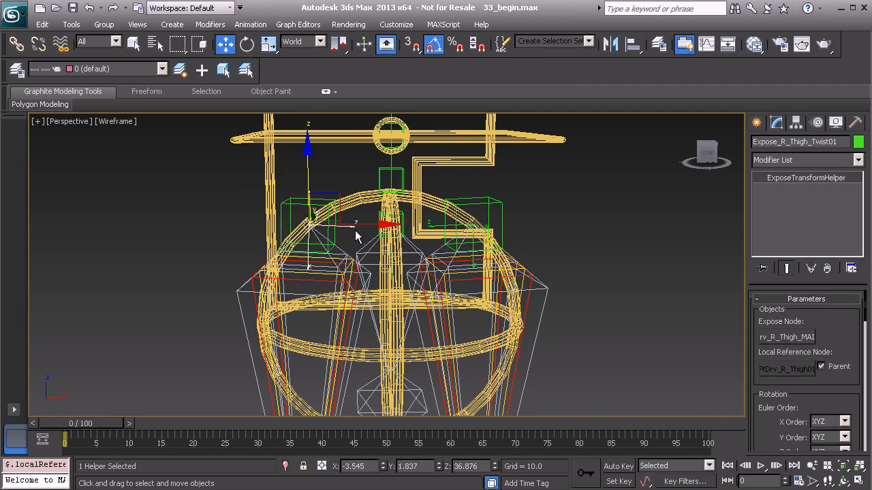
key("Page_Up")
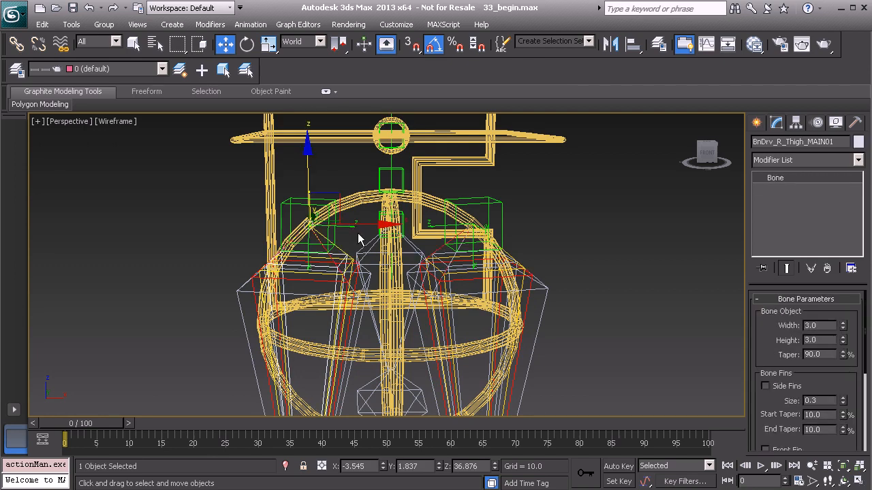
middle_click_drag(360, 249, 424, 223, "alt")
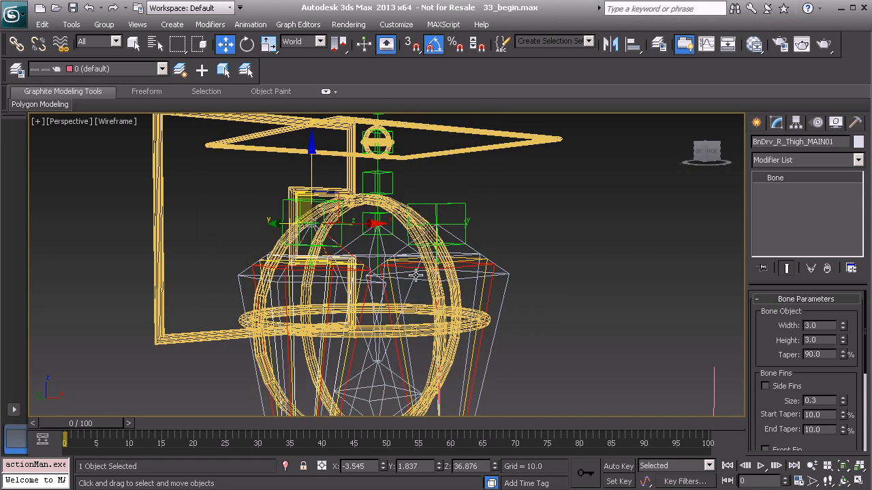
middle_click_drag(415, 257, 356, 253, "alt")
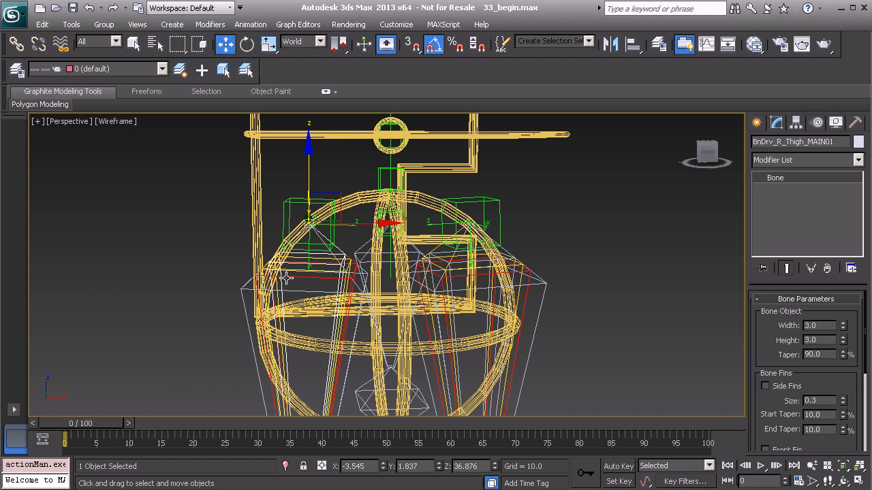
scroll(239, 227, "down", 3)
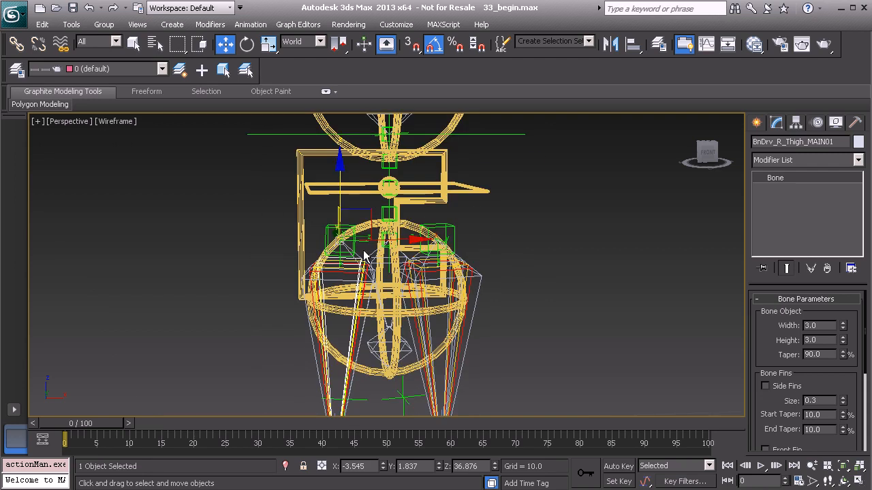
middle_click_drag(456, 268, 331, 245, "alt")
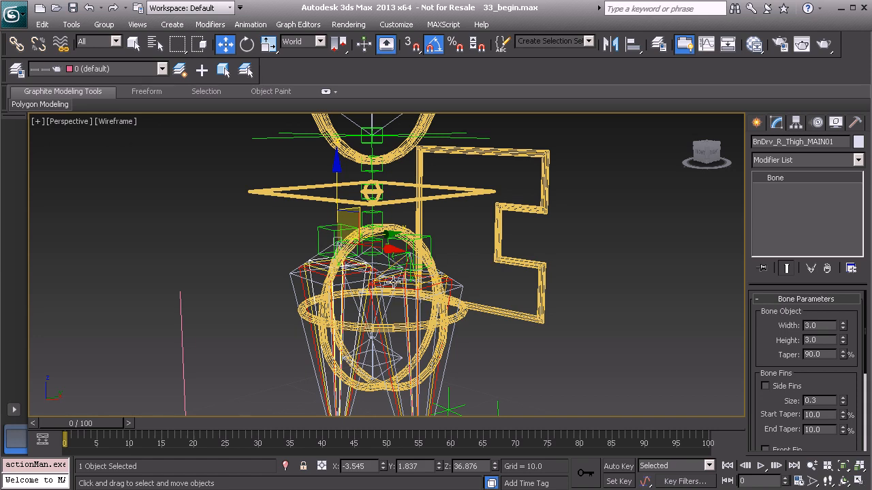
Step: Hide the Hidden and Controls layers, and toggle the Bones layer's visibility off and back on to examine the remaining rig bones
middle_click_drag(400, 253, 433, 250, "alt")
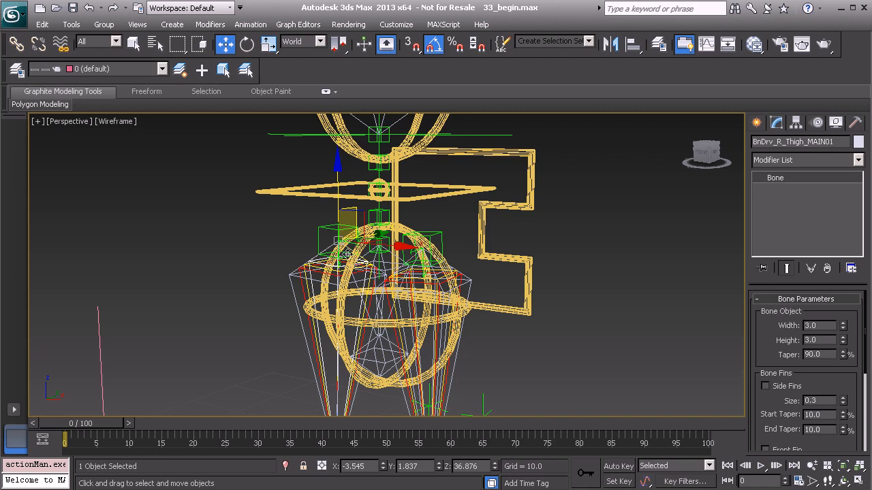
scroll(380, 271, "down", 5)
middle_click_drag(370, 330, 316, 279)
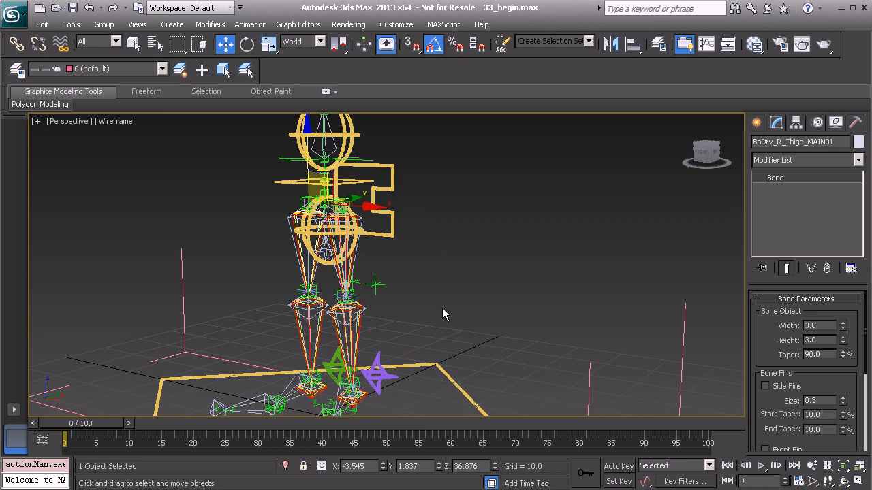
middle_click_drag(170, 246, 219, 248, "alt")
scroll(217, 225, "up", 2)
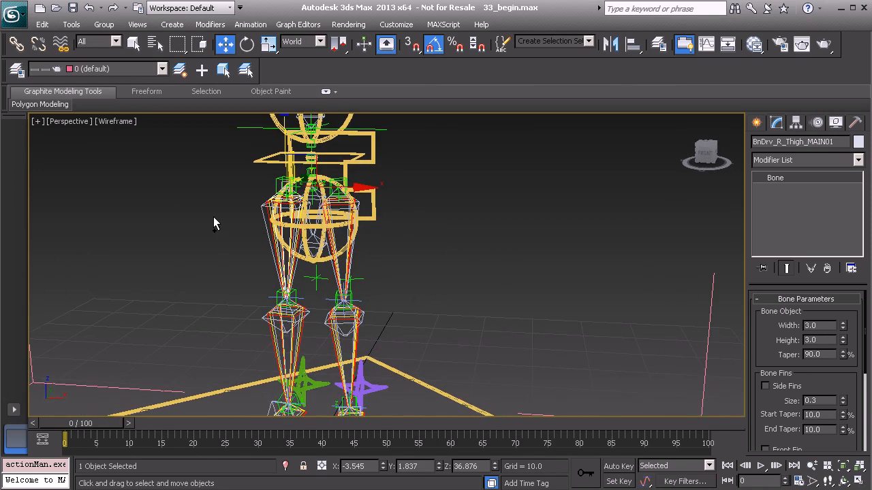
left_click(15, 71)
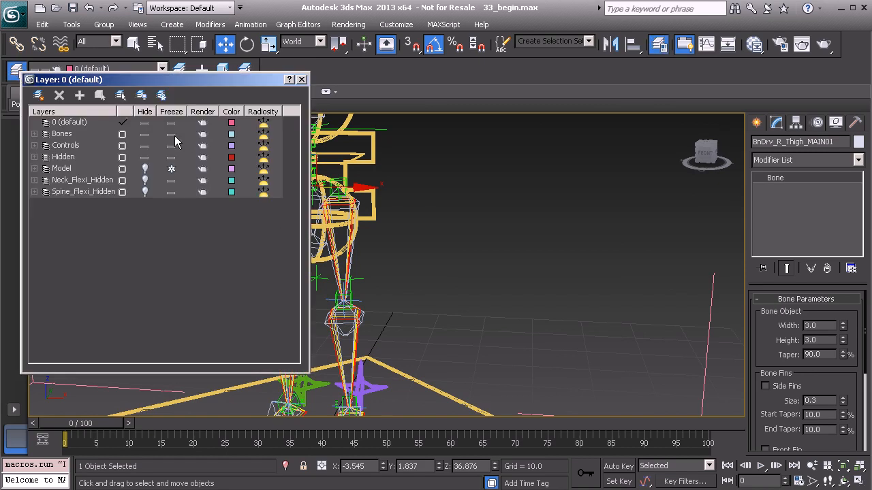
left_click(145, 157)
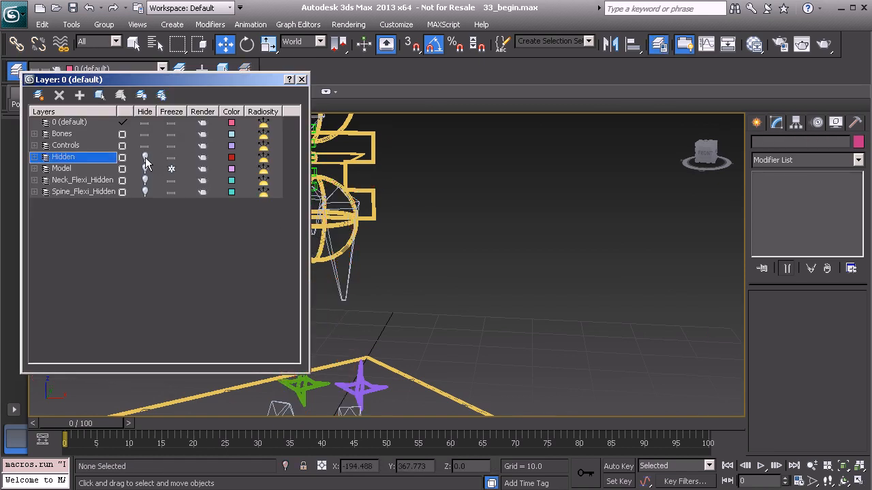
middle_click_drag(419, 239, 541, 193)
left_click(145, 146)
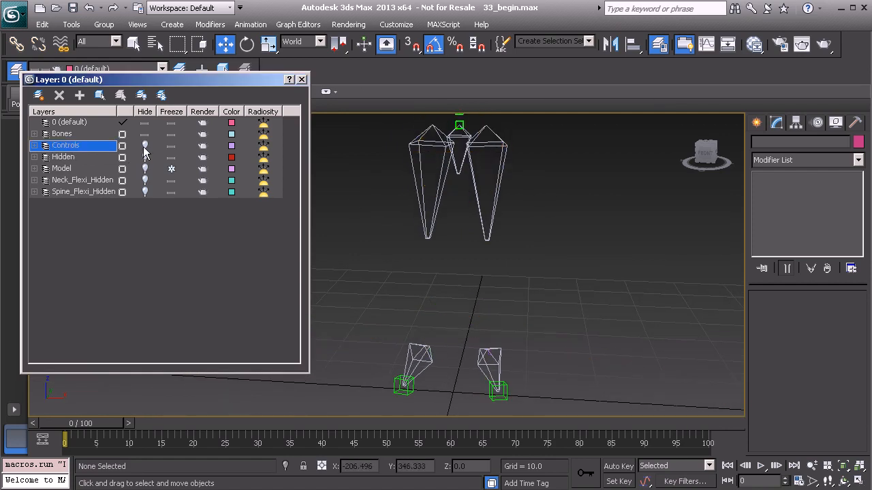
scroll(543, 299, "down", 5)
scroll(463, 306, "up", 3)
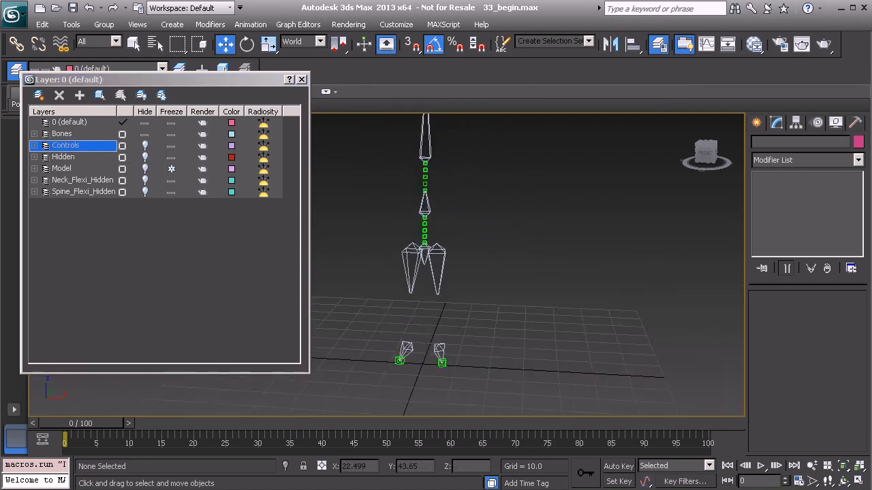
left_click(145, 135)
left_click(145, 135)
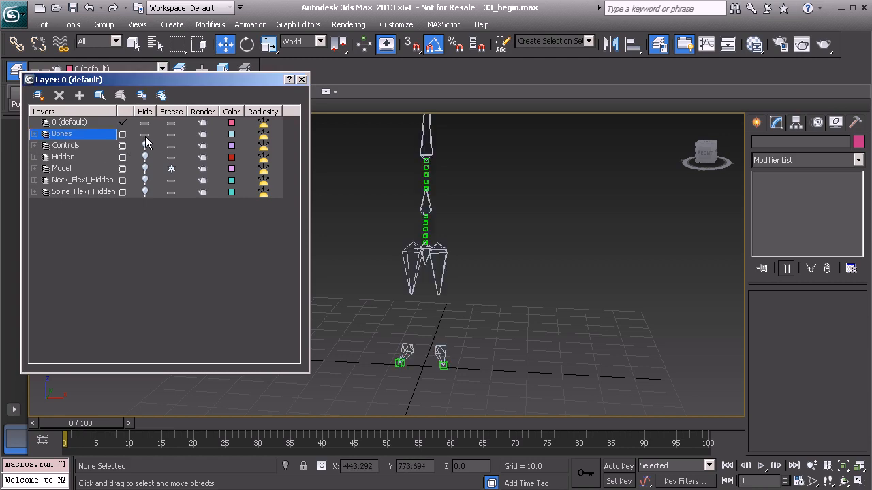
Step: Unhide the Controls and Hidden layers and close the layer manager
left_click(145, 146)
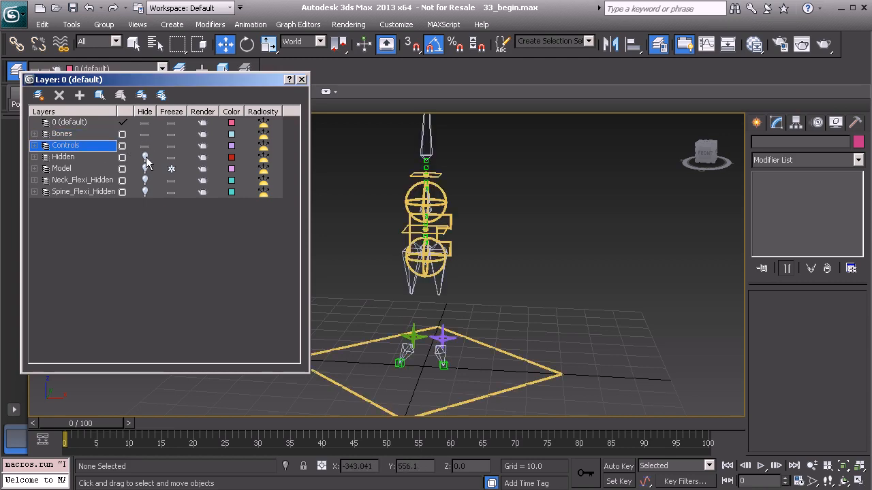
left_click(145, 157)
left_click(301, 79)
middle_click_drag(449, 243, 387, 243, "alt")
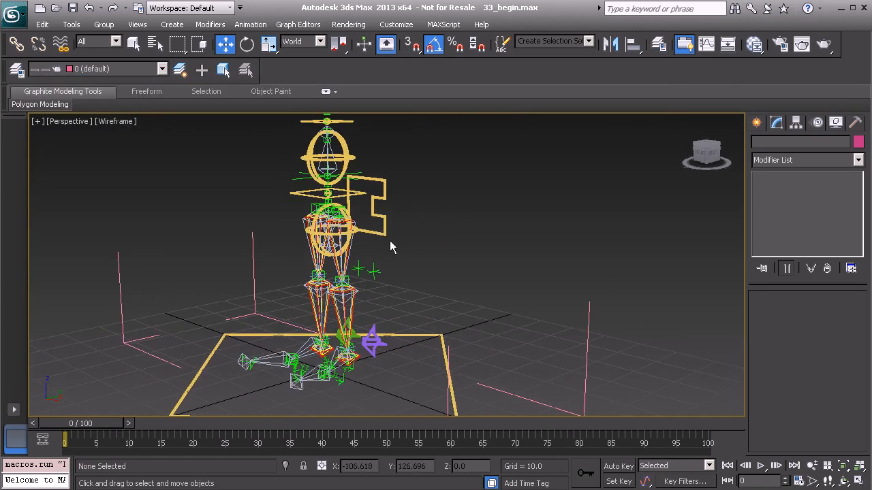